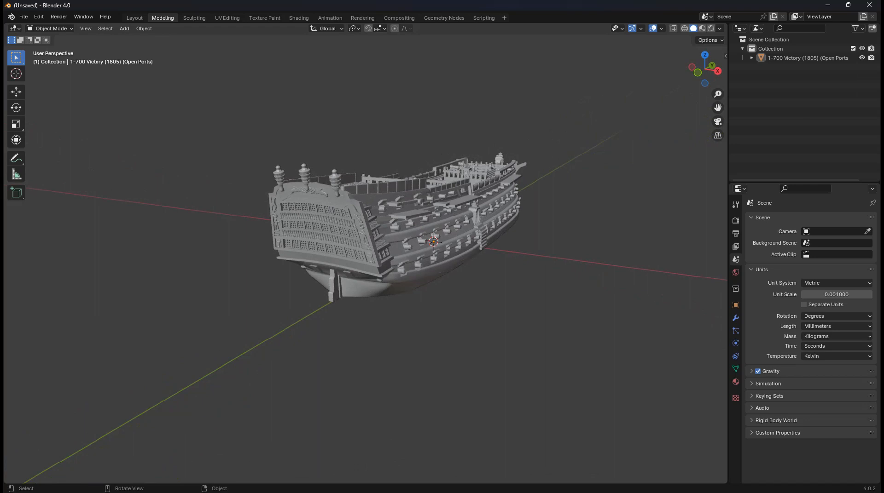
Zoom and orbit the viewport round to a three-quarter view of the Victory's stern
scroll(400, 235, up, 2)
scroll(422, 224, up, 2)
middle_drag(401, 235, 268, 244)
scroll(193, 223, down, 3)
scroll(191, 254, up, 1)
shift+middle_drag(268, 244, 354, 240)
middle_drag(355, 241, 461, 232)
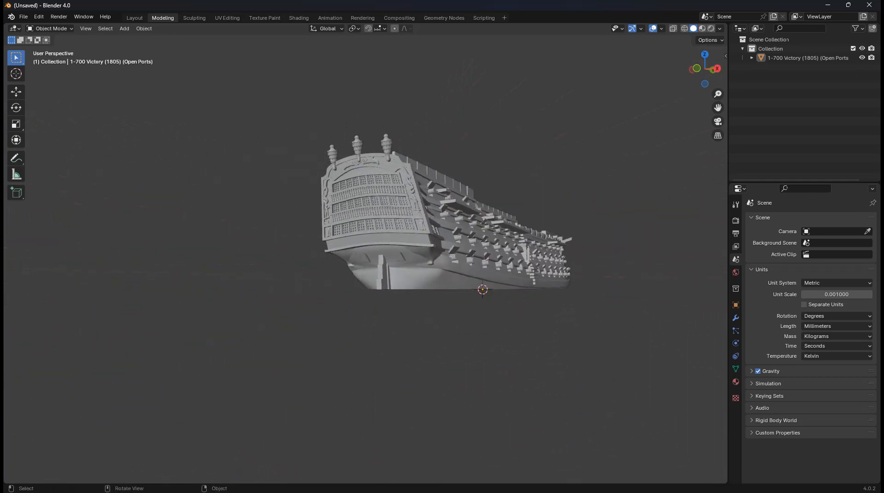
scroll(461, 232, up, 3)
middle_drag(461, 232, 478, 240)
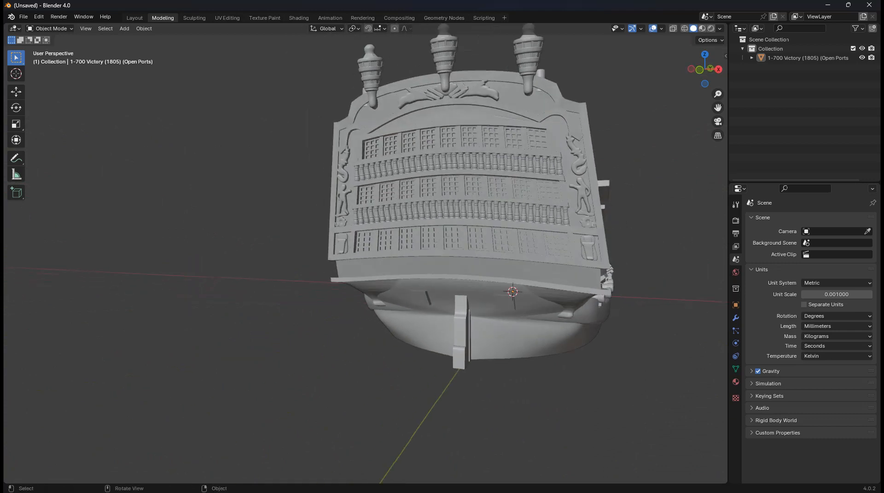
middle_drag(478, 240, 433, 232)
key(shift+a)
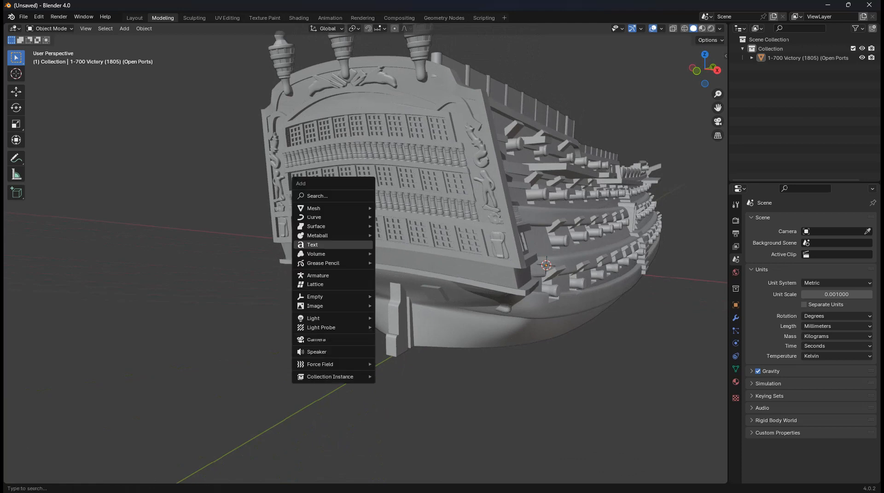
Add a Text object and move it along Y to just past the stern
click(355, 245)
scroll(356, 245, down, 5)
middle_drag(355, 245, 312, 270)
key(t)
key(g)
key(y)
click(305, 302)
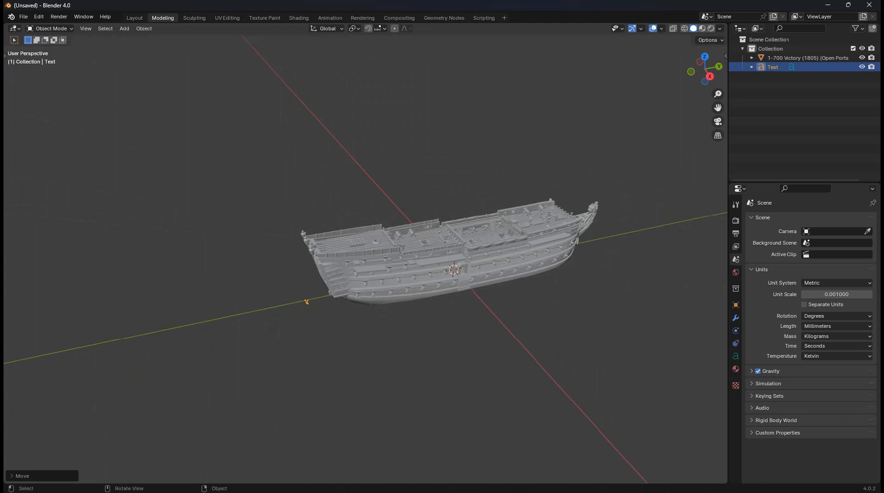
Scale the text object up about 7.6 times beside the stern
scroll(306, 301, up, 2)
scroll(392, 259, up, 3)
shift+middle_drag(306, 301, 372, 244)
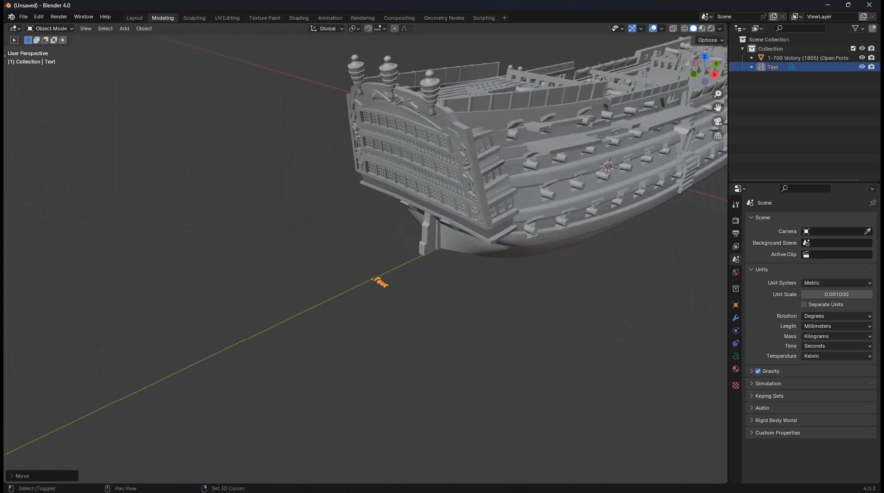
key(s)
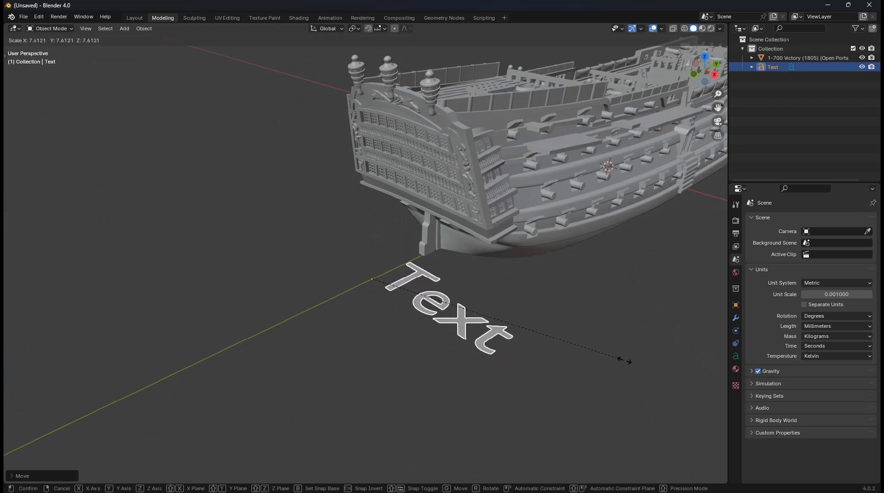
click(649, 363)
middle_drag(649, 363, 632, 353)
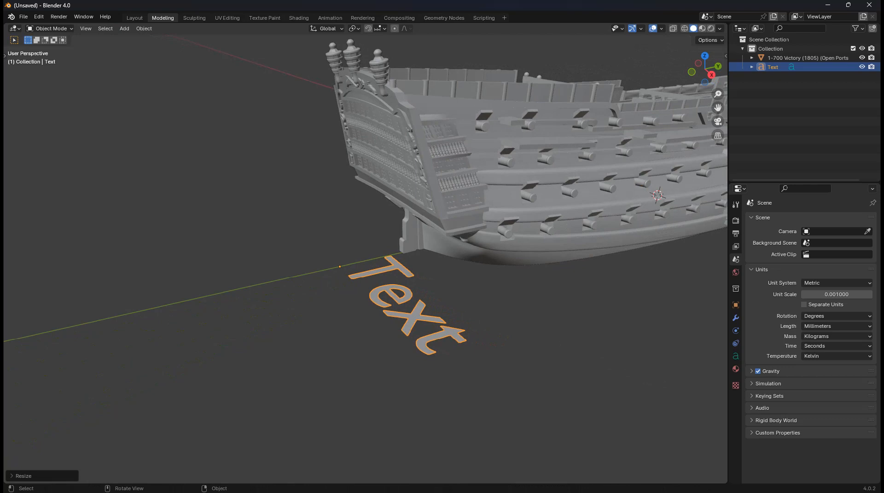
Rotate the text -270° about X so it stands upright like the stern
key(r)
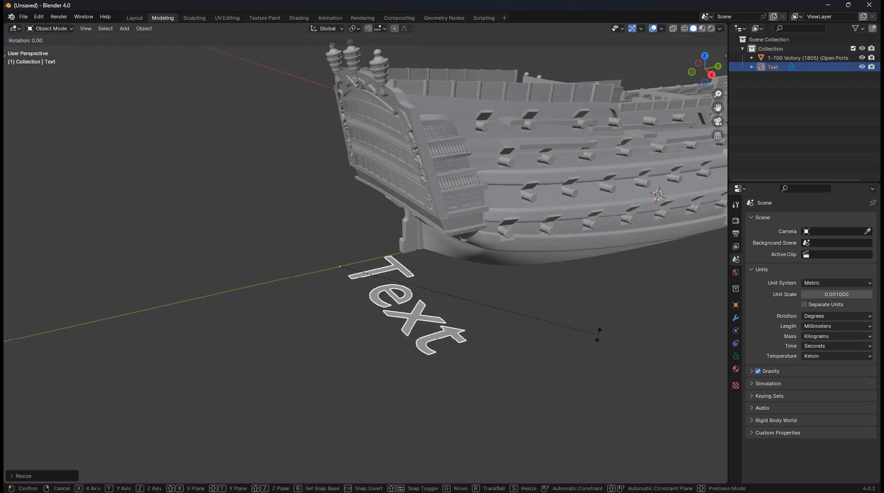
key(x)
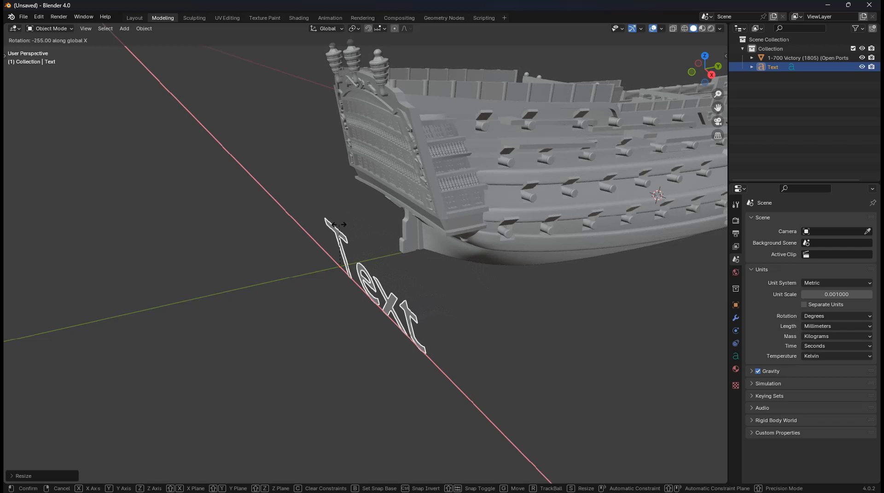
ctrl+click(352, 224)
mouse_move(352, 224)
middle_down()
mouse_move(385, 221)
mouse_move(348, 202)
mouse_move(339, 226)
middle_up()
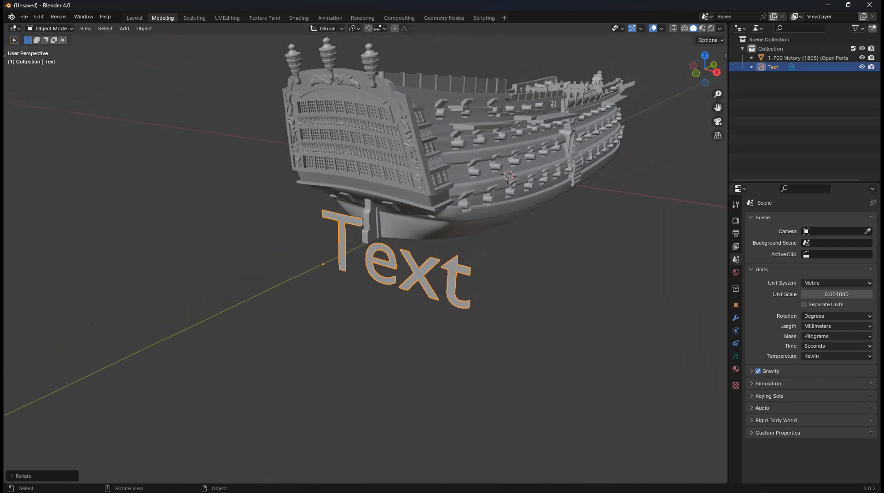
Show the sidebar transform values and frame the stern and text together
key(n)
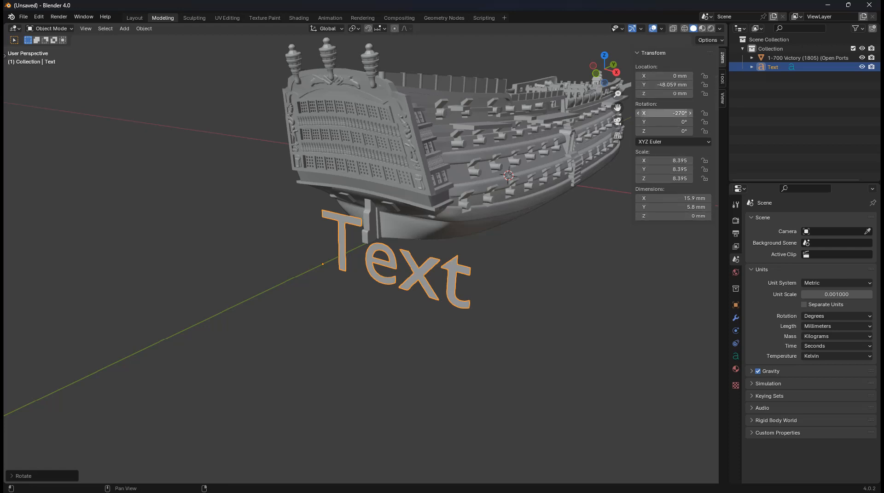
middle_drag(506, 240, 541, 240)
shift+middle_drag(483, 239, 484, 265)
scroll(471, 265, up, 2)
shift+middle_drag(485, 265, 417, 267)
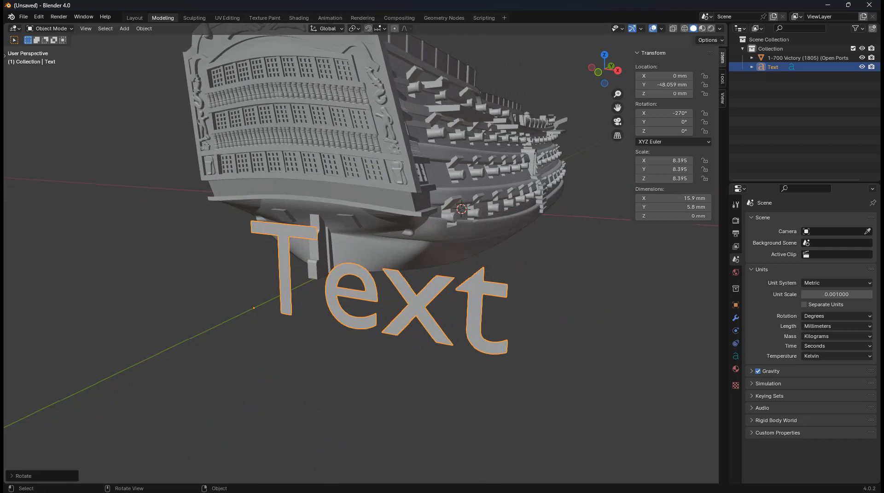
key(KP_1)
In front orthographic view, move the text onto the stern band below the gallery windows
scroll(361, 252, up, 2)
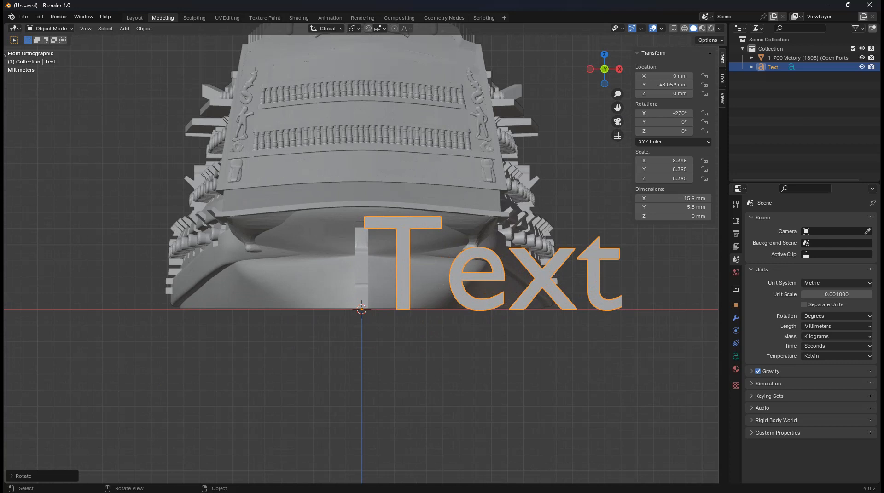
shift+middle_drag(360, 253, 347, 289)
key(g)
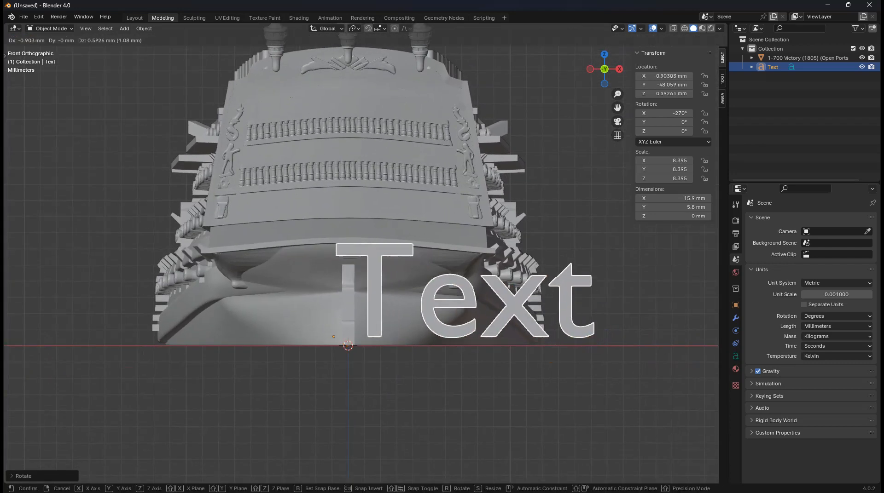
click(255, 208)
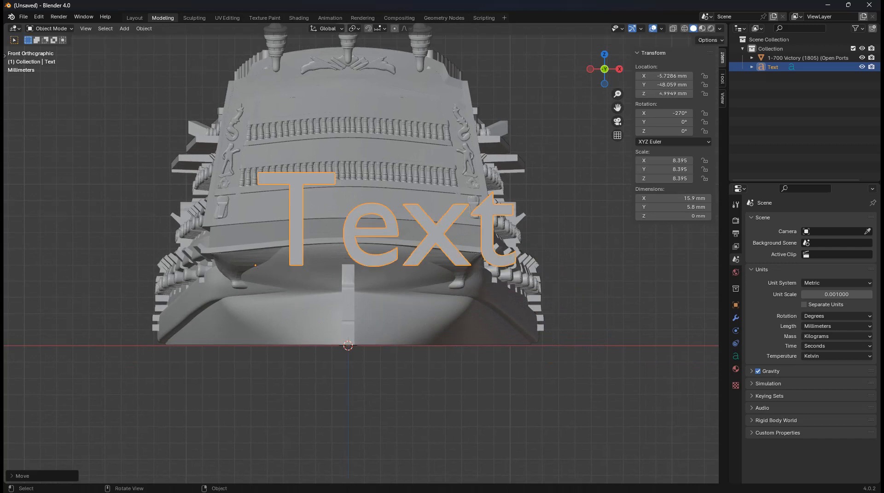
scroll(142, 134, up, 1)
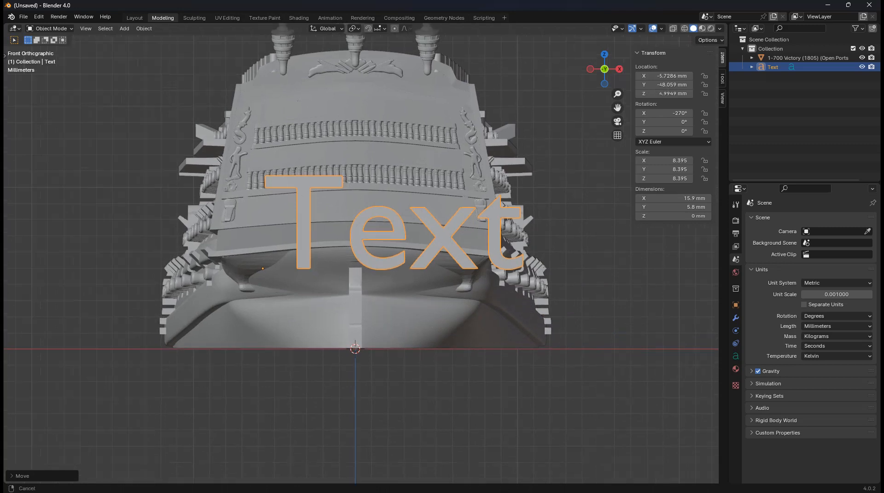
key(g)
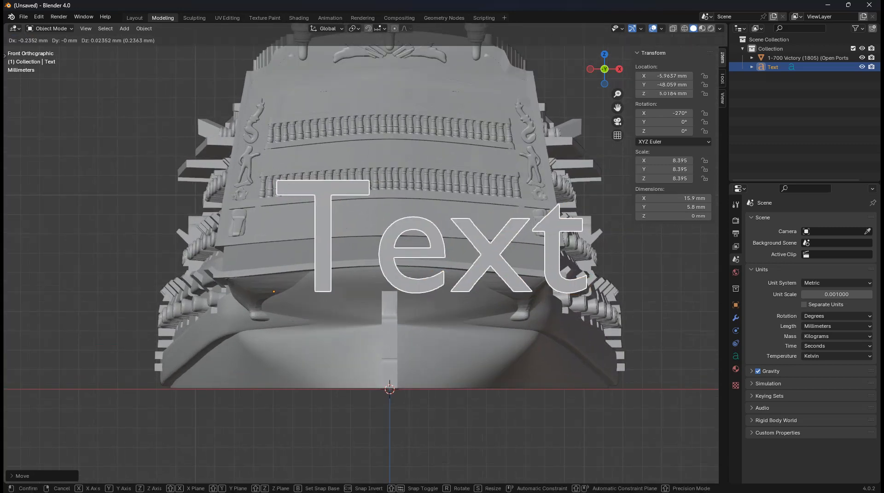
click(121, 126)
key(g)
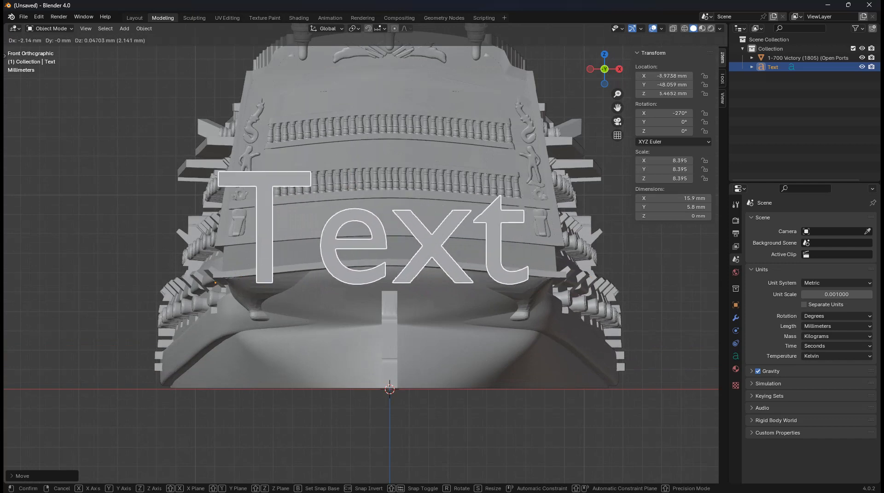
click(106, 132)
key(g)
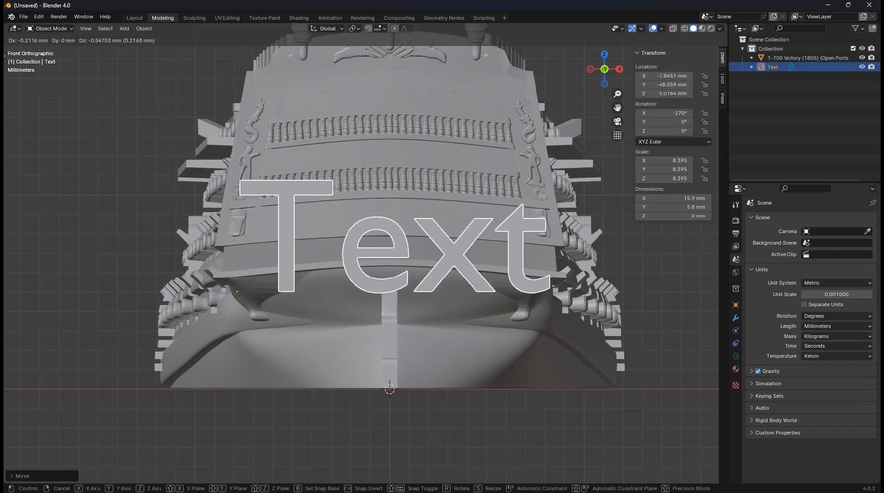
click(102, 133)
Shrink the text to scale 2.848 (5.41 × 1.97 mm), adjusting its position on the stern
key(s)
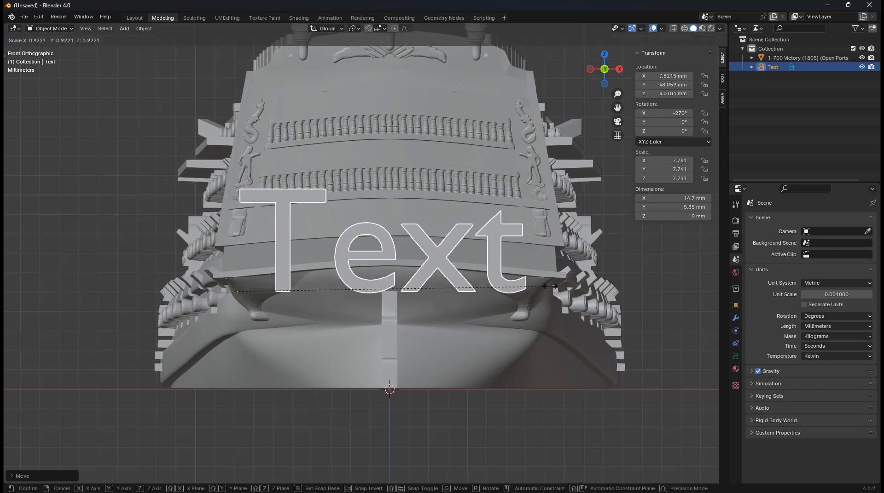
click(442, 291)
key(g)
click(495, 276)
key(s)
click(451, 275)
key(g)
click(475, 265)
key(s)
click(448, 264)
key(g)
click(456, 265)
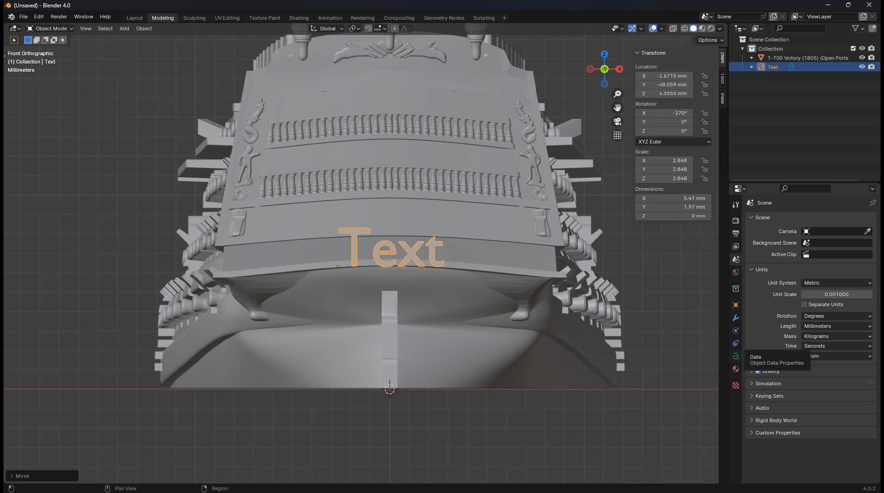
Load TrajanusRoman-6aEq.ttf from the trajanus-roman-font folder as the text's Bold font
click(735, 357)
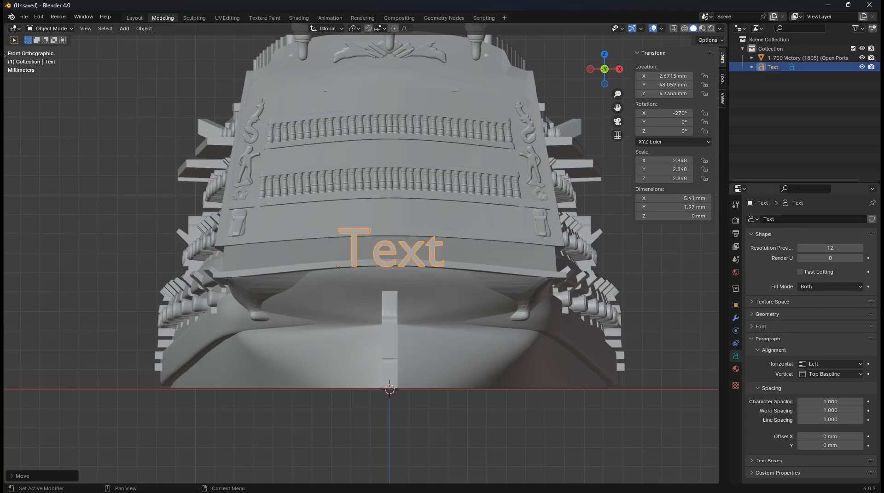
click(761, 327)
scroll(789, 334, down, 1)
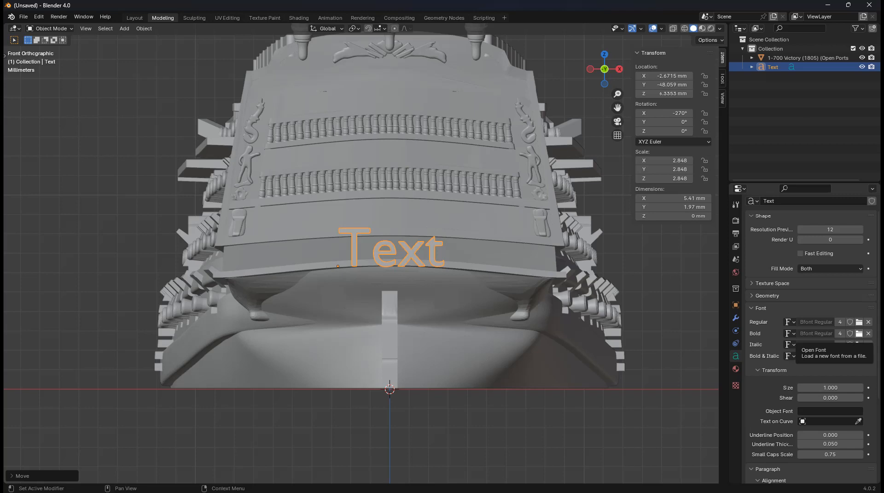
click(859, 345)
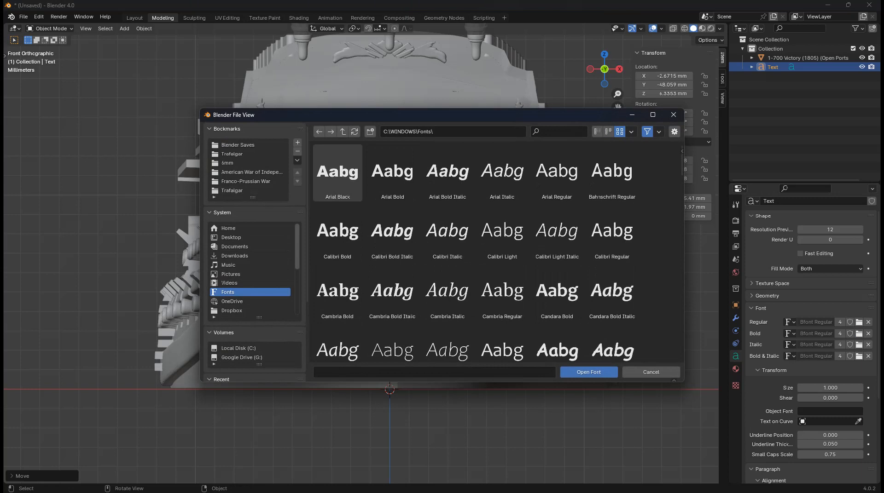
scroll(251, 274, down, 5)
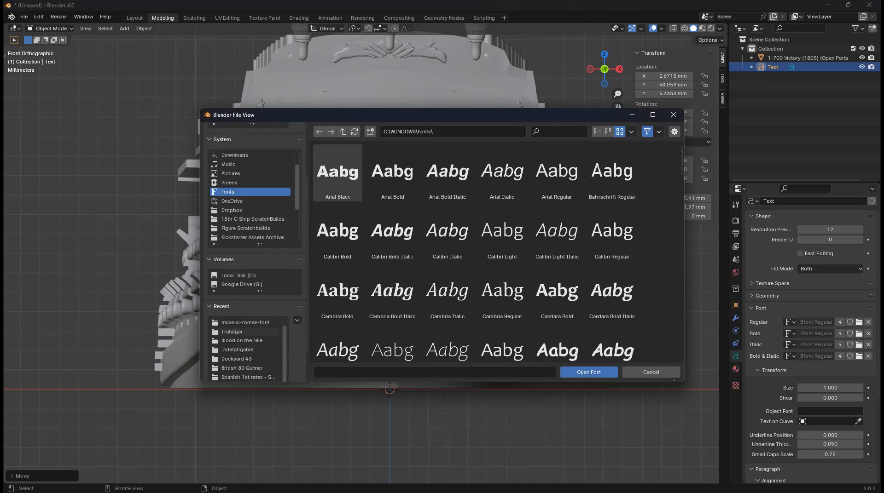
click(245, 332)
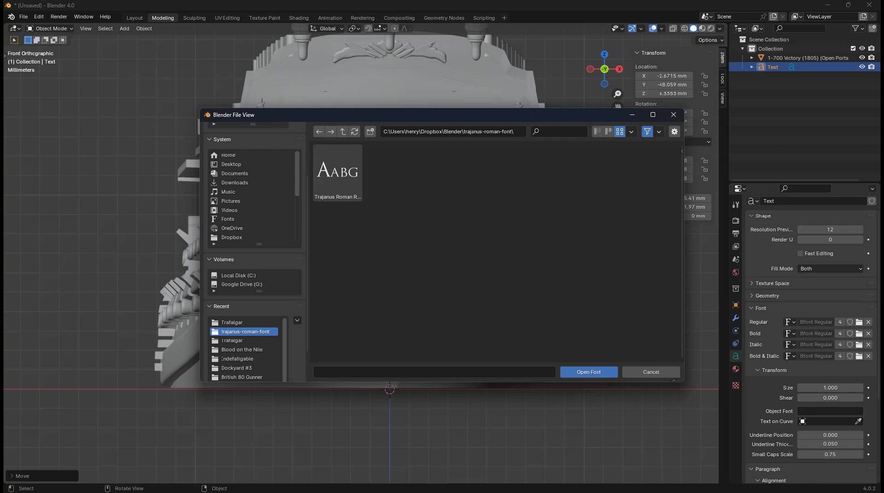
click(337, 173)
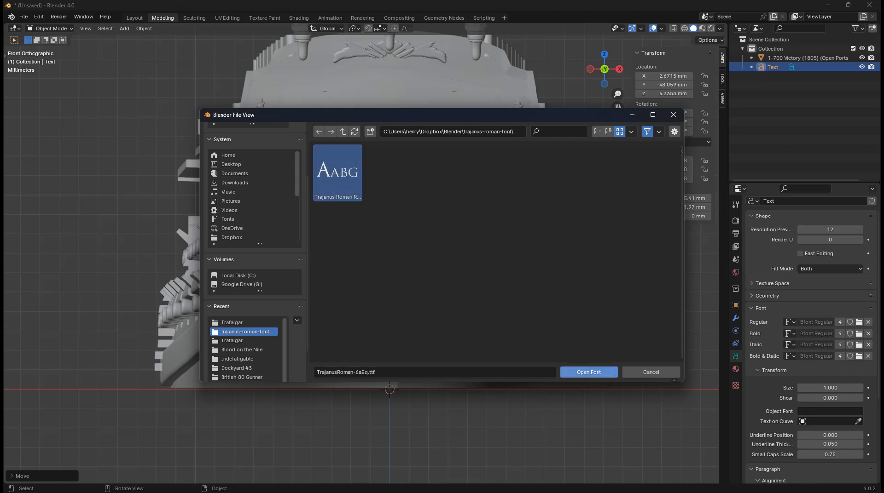
click(589, 372)
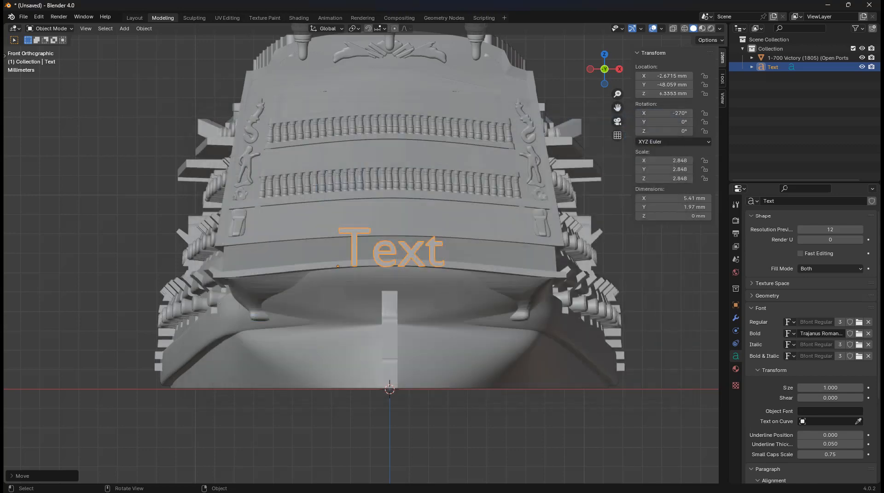
Replace the wording with VICTORY, make it bold, and nudge it sideways
key(Tab)
key(ctrl+a)
text(VICTORY)
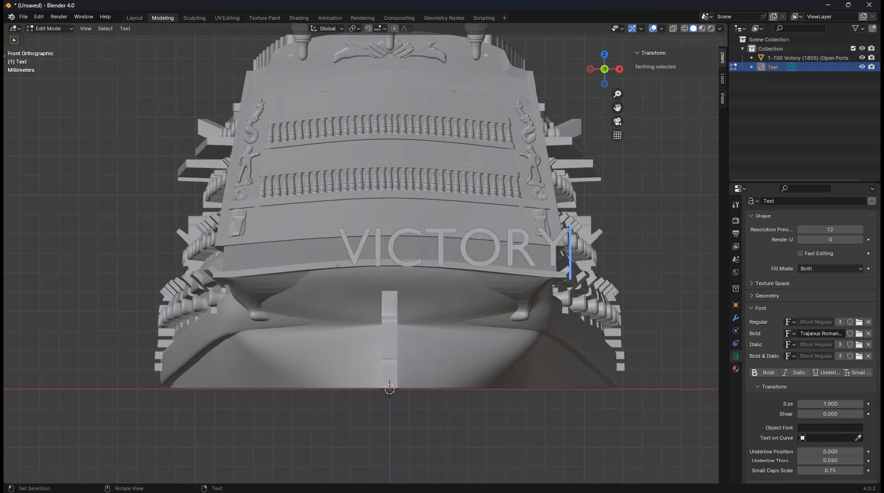
key(ctrl+a)
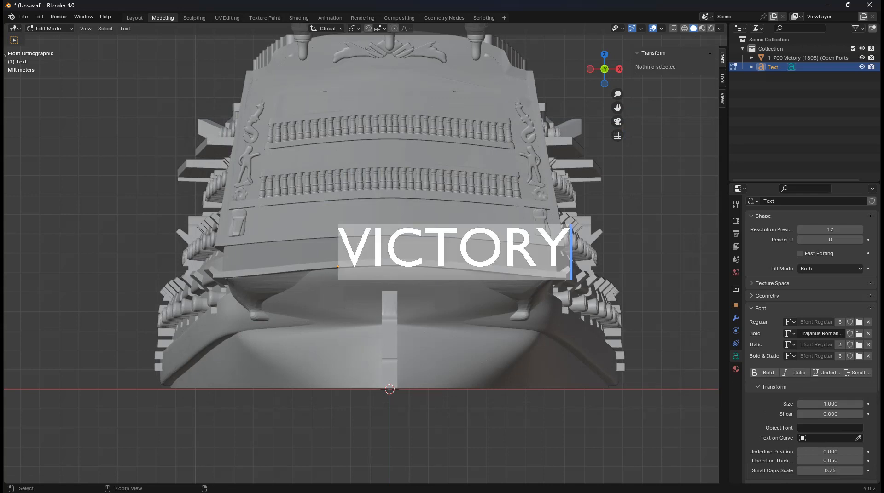
key(ctrl+b)
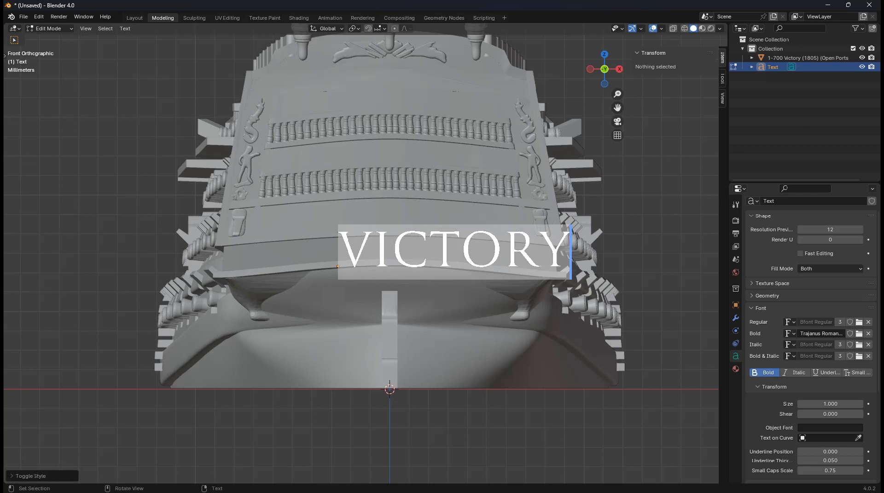
key(Tab)
key(g)
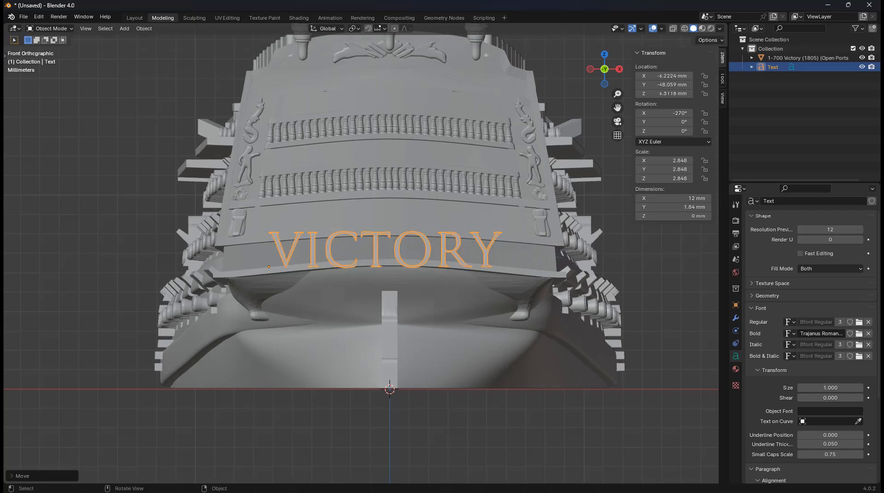
key(g)
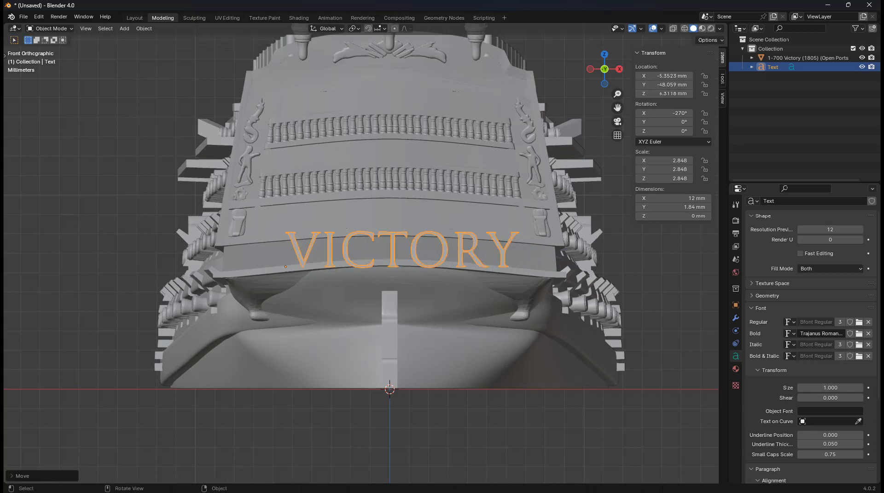
Clear the lettering and retype VICTORY with bold Trajanus Roman enabled
key(Tab)
text(asdfasdf)
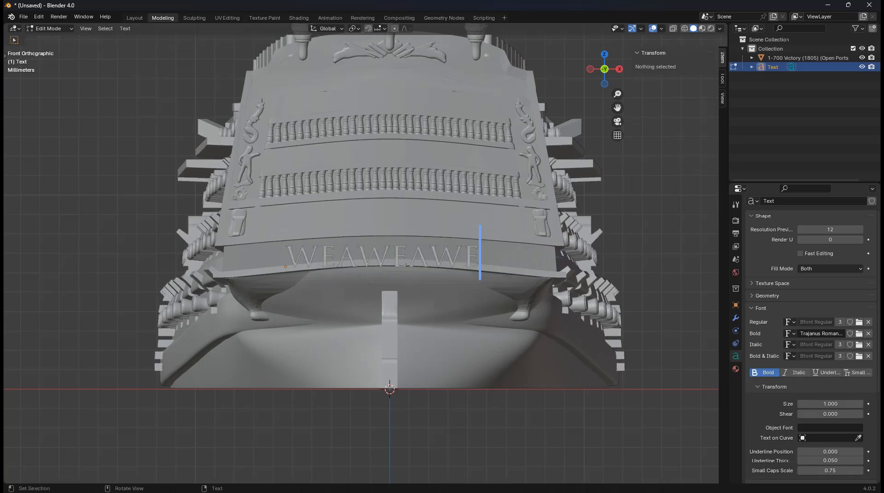
key(ctrl+a)
key(BackSpace)
text(w)
key(BackSpace)
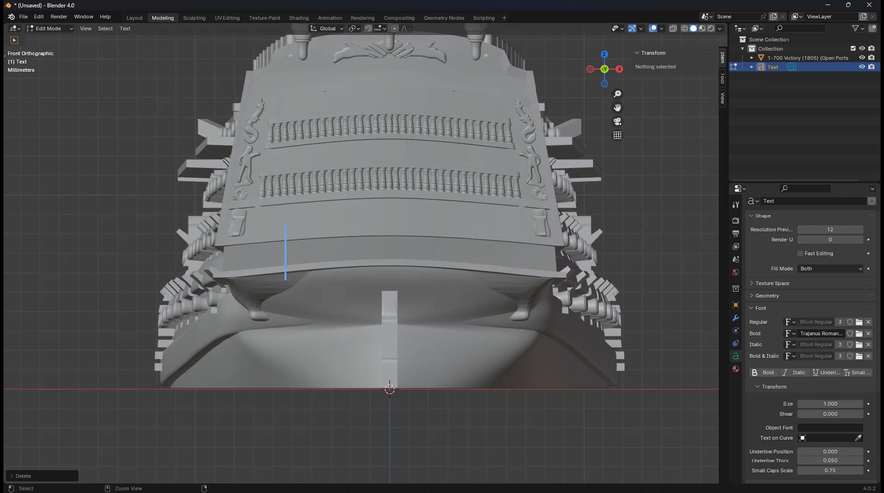
key(ctrl+b)
text(VICTORY)
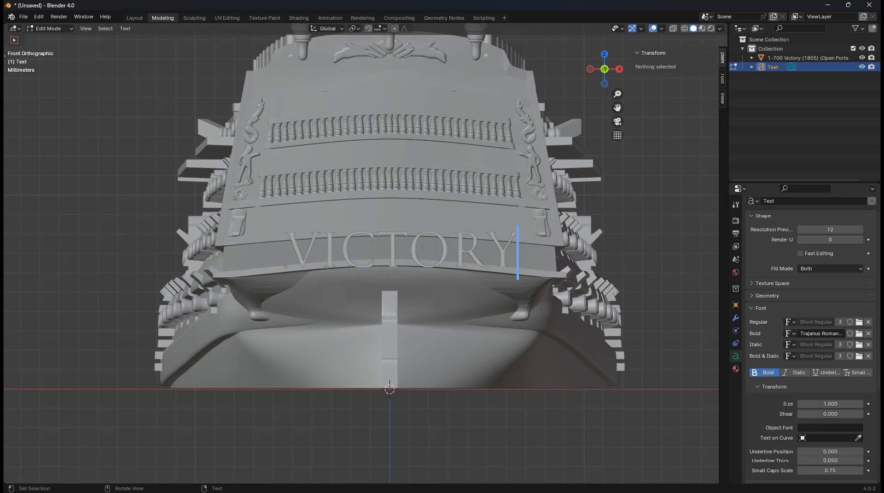
key(Tab)
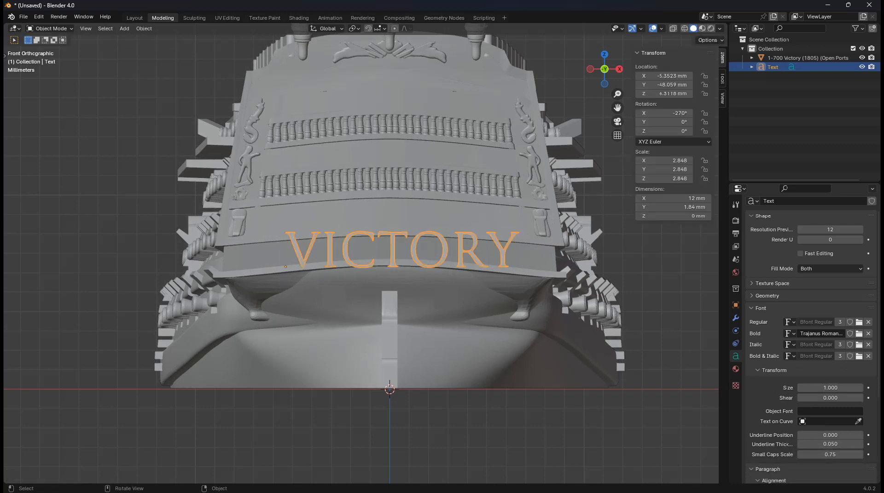
Scale VICTORY to 2.471 (about 10.5 mm wide) and slide it along X across the stern
key(s)
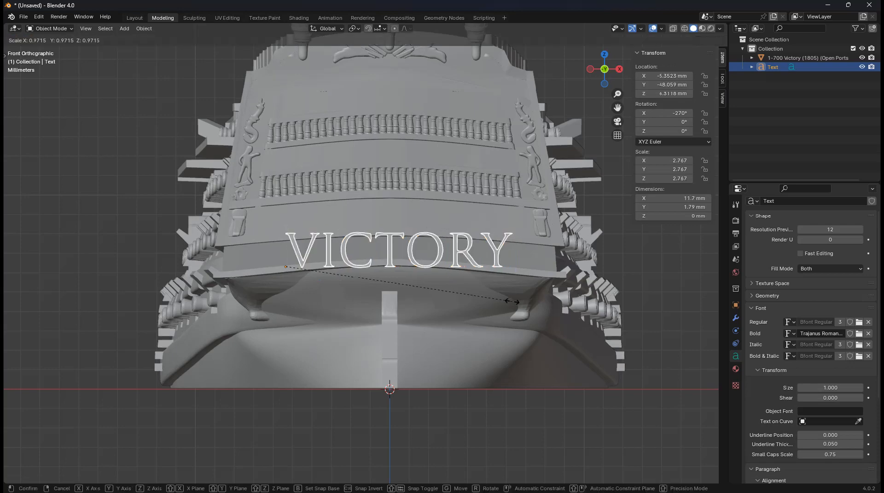
key(Return)
key(x)
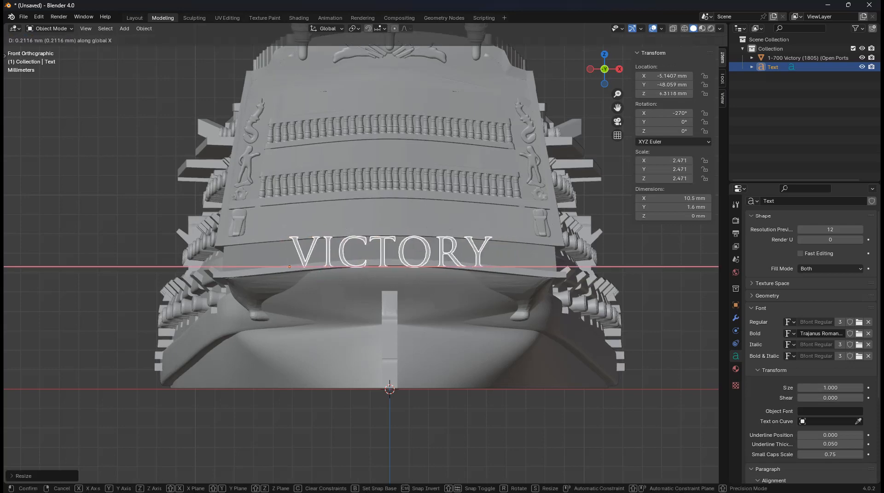
click(388, 252)
middle_drag(387, 252, 560, 220)
mouse_move(560, 220)
middle_down()
mouse_move(550, 218)
mouse_move(563, 216)
middle_up()
shift+middle_drag(563, 216, 639, 191)
shift+middle_drag(639, 192, 488, 230)
scroll(488, 230, down, 2)
key(KP_1)
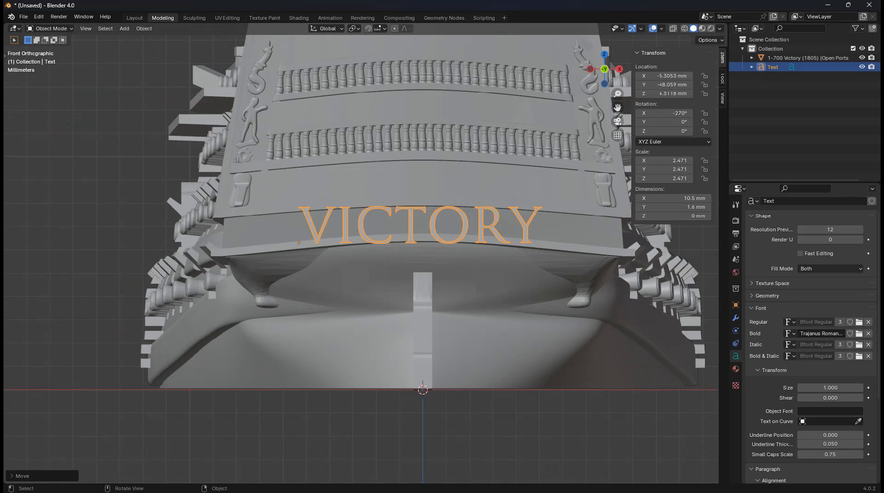
click(144, 29)
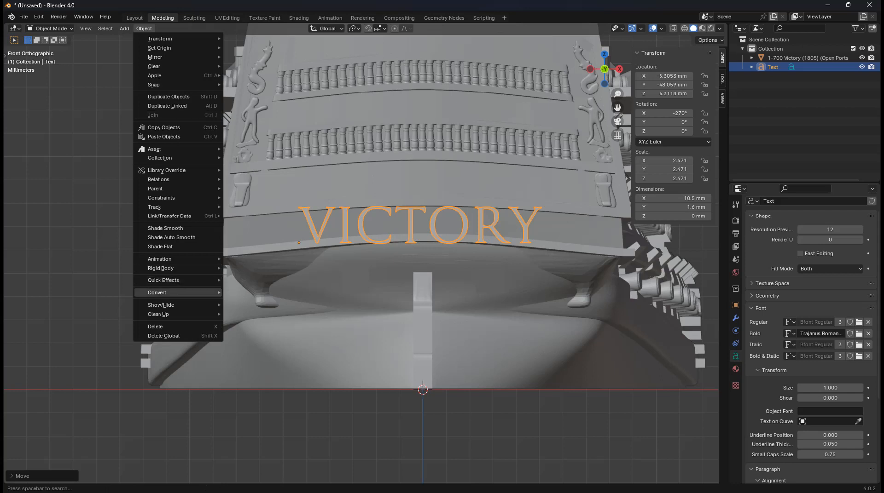
Convert the VICTORY text object to a mesh via Object > Convert > Mesh
mouse_move(184, 293)
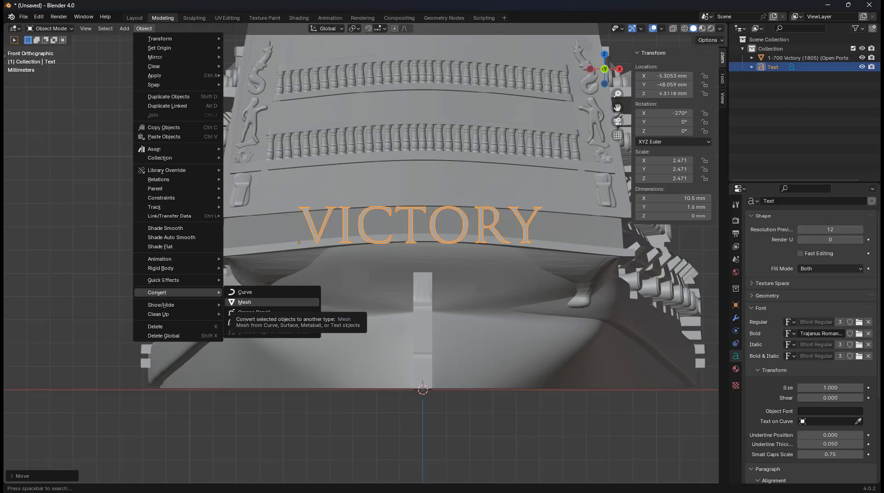
click(244, 303)
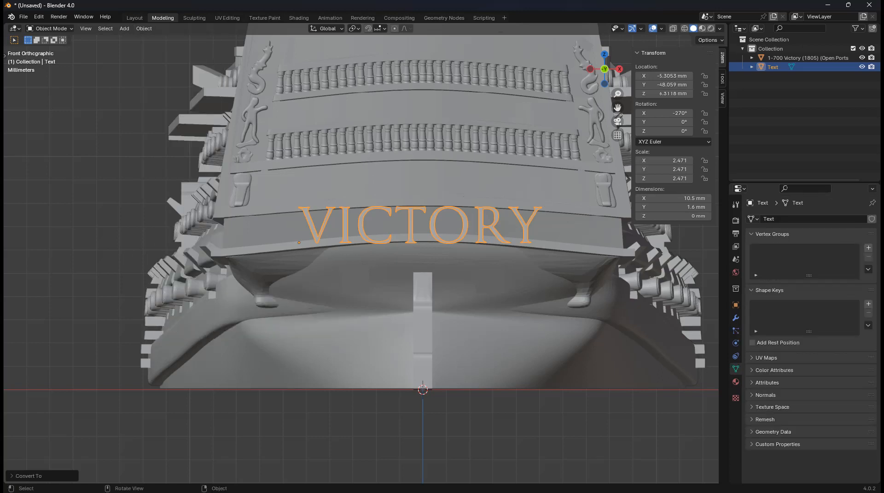
key(Tab)
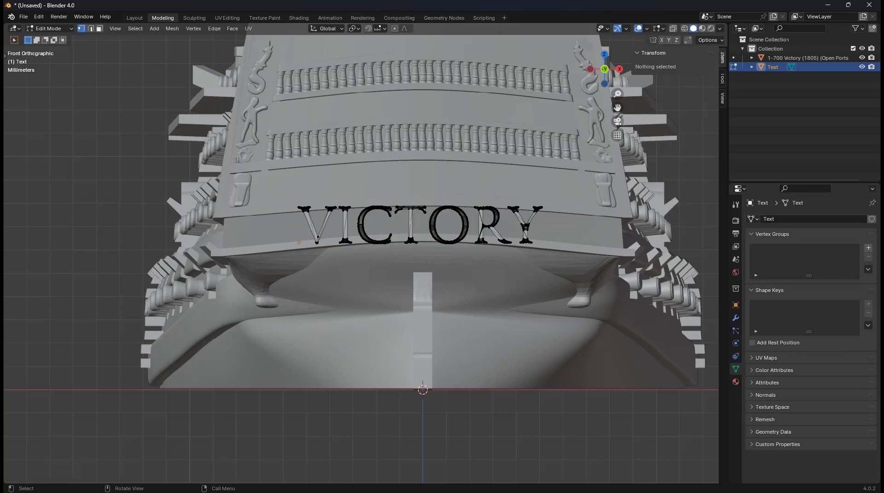
scroll(361, 253, up, 3)
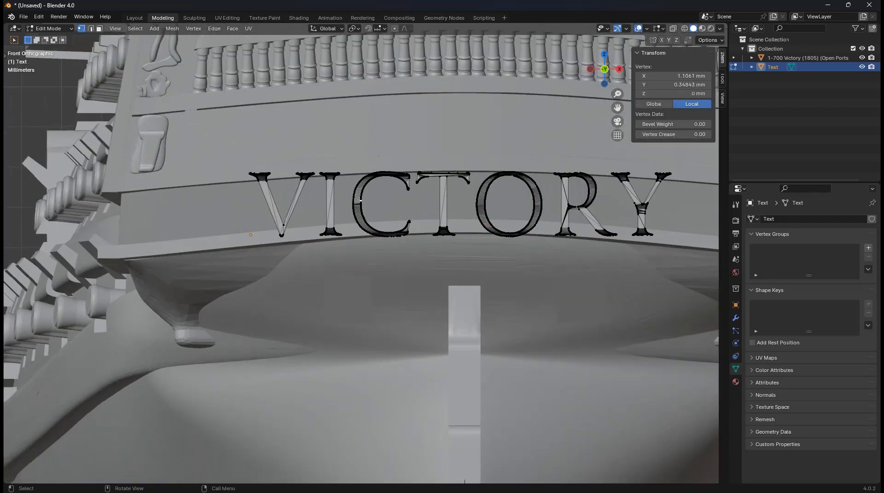
key(Tab)
scroll(366, 252, down, 4)
scroll(469, 181, up, 3)
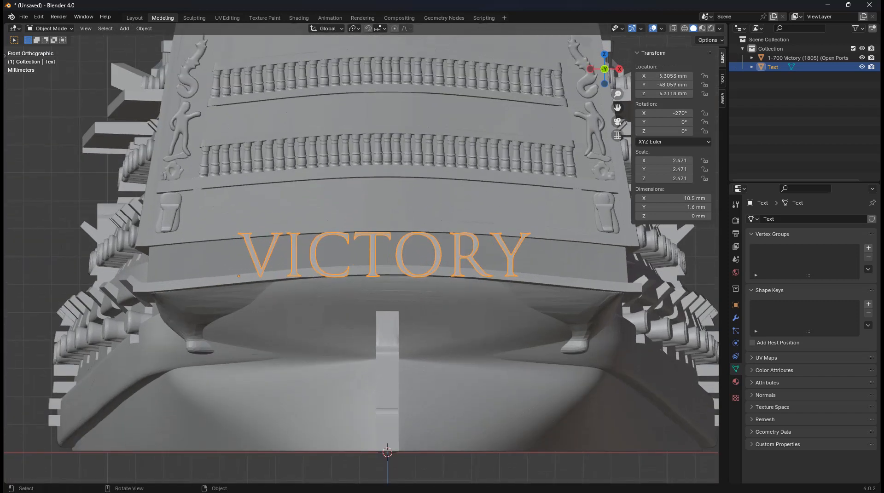
Select all the lettering's vertices and set their Global median X to 0
key(Tab)
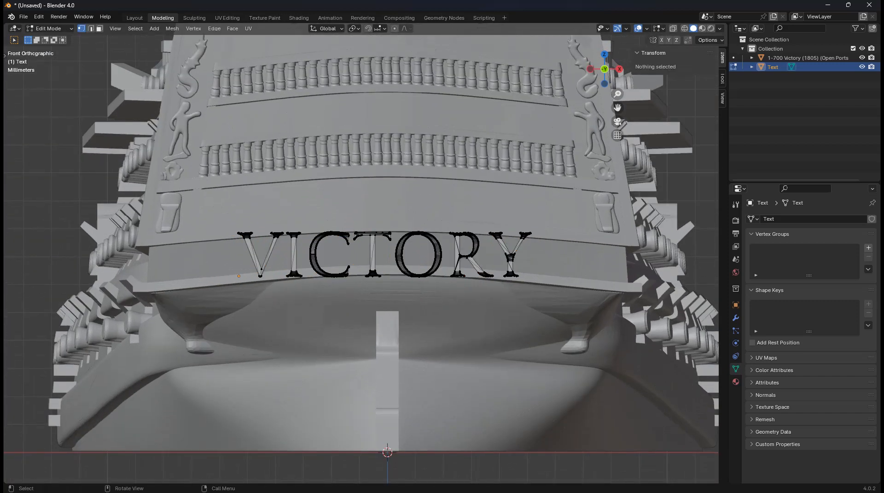
key(a)
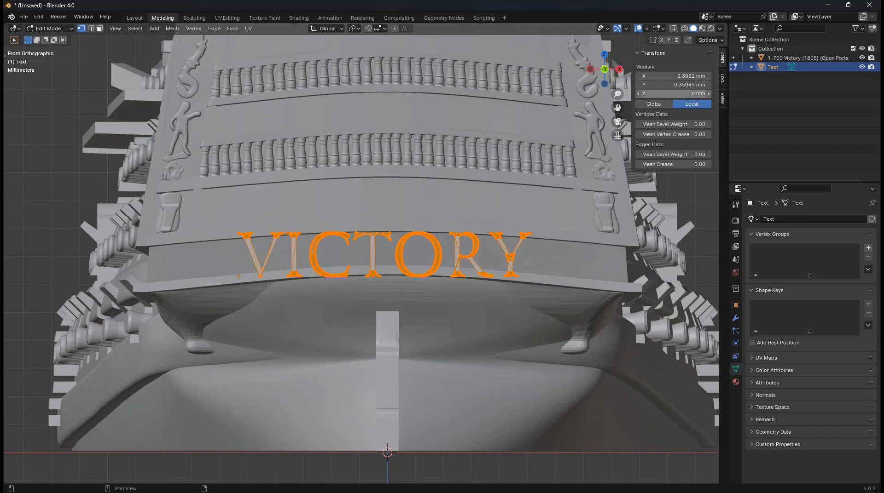
click(653, 104)
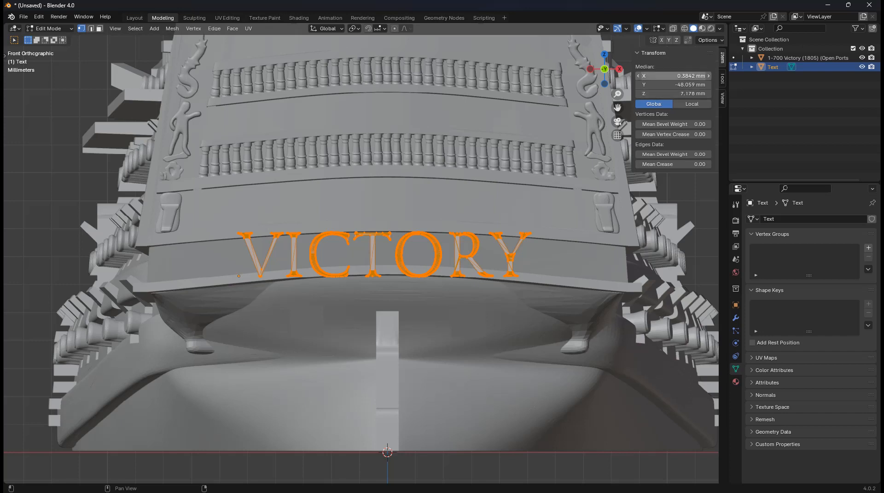
click(673, 76)
text(0)
key(Return)
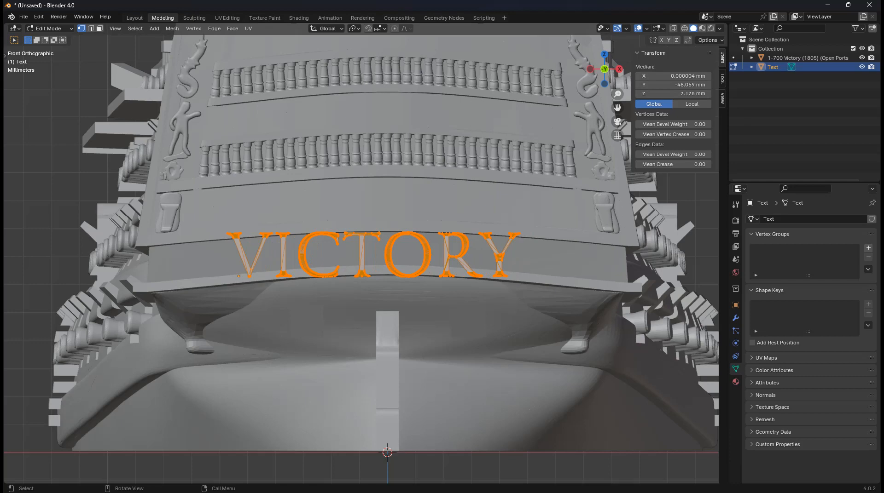
middle_drag(414, 258, 369, 272)
scroll(421, 258, down, 2)
scroll(368, 272, up, 3)
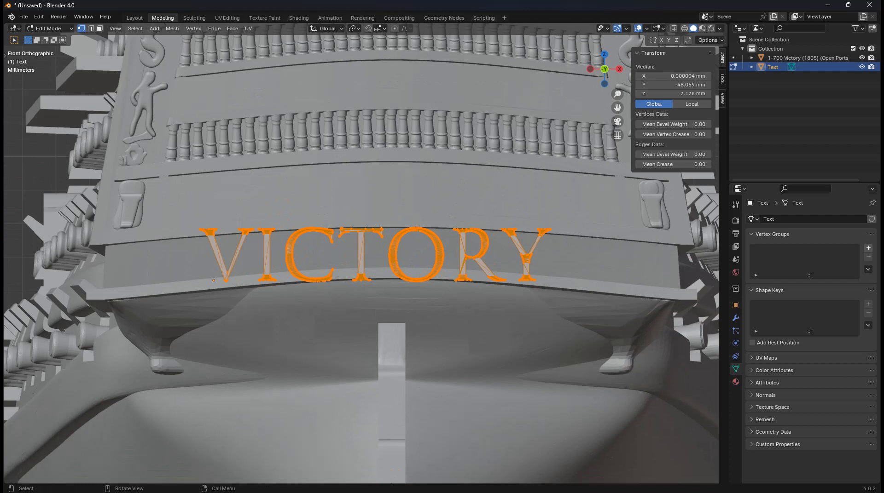
Set the VICTORY mesh's origin to its Center of Mass (Surface)
key(Tab)
key(s)
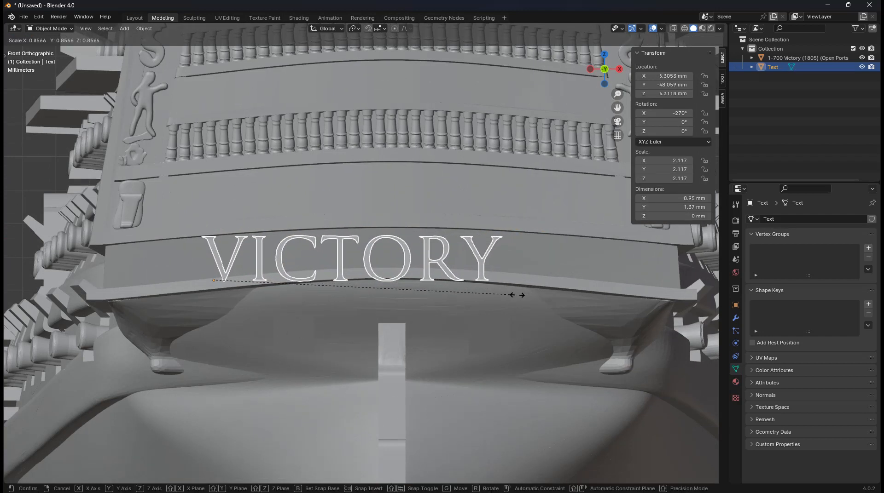
key(Escape)
click(144, 29)
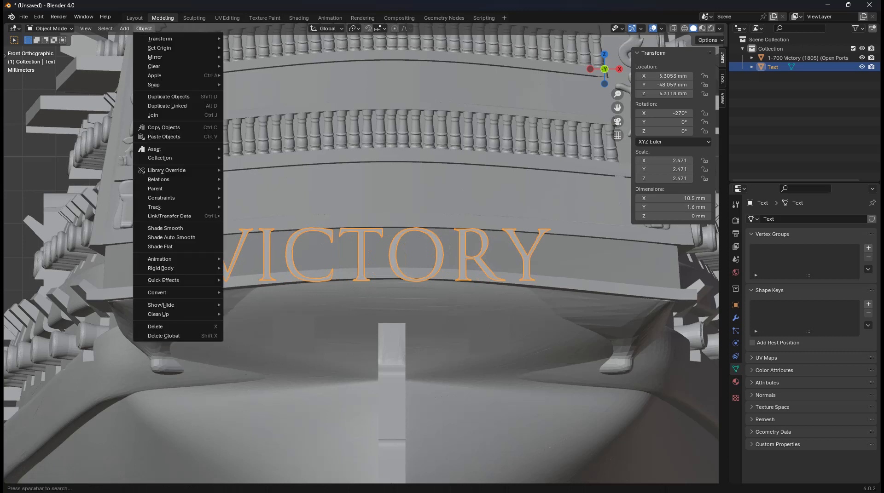
mouse_move(179, 48)
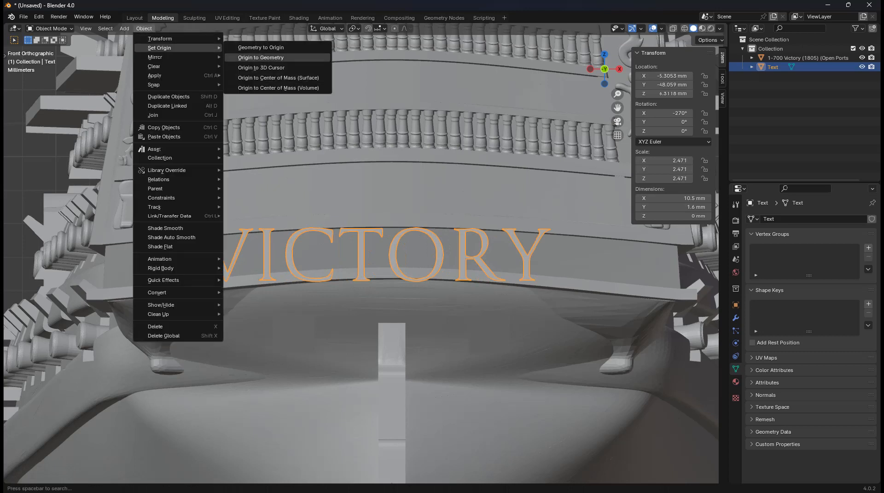
click(278, 78)
Shrink the lettering to scale 1.807 (7.64 × 1.17 mm) and raise it along Z onto the stern band
key(s)
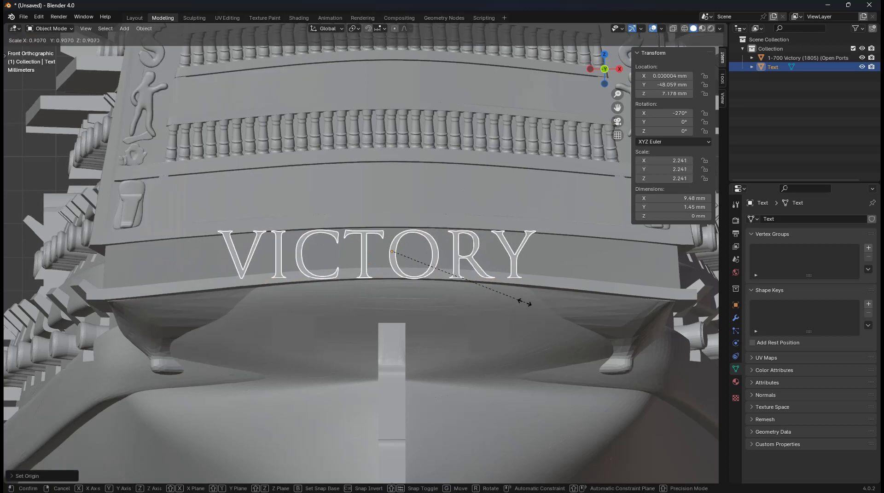
click(500, 301)
key(g)
key(z)
click(495, 289)
key(s)
click(493, 288)
key(g)
key(z)
click(485, 284)
key(s)
click(483, 284)
shift+middle_drag(483, 284, 504, 283)
key(Tab)
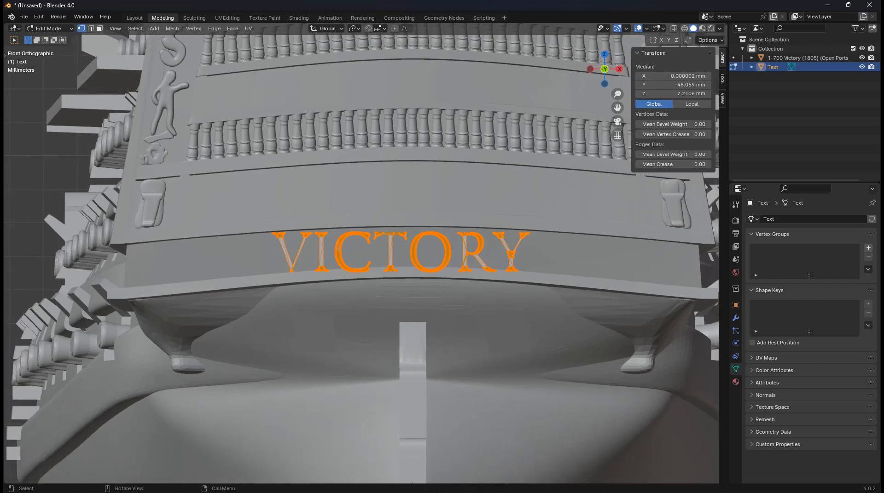
Move letters I and R vertically to follow the stern band's arch
key(alt+a)
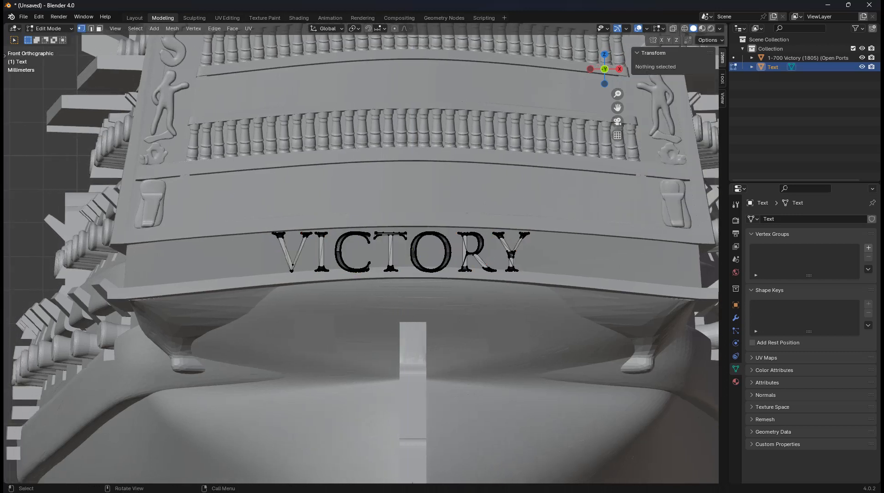
scroll(361, 257, up, 2)
shift+middle_drag(415, 257, 395, 261)
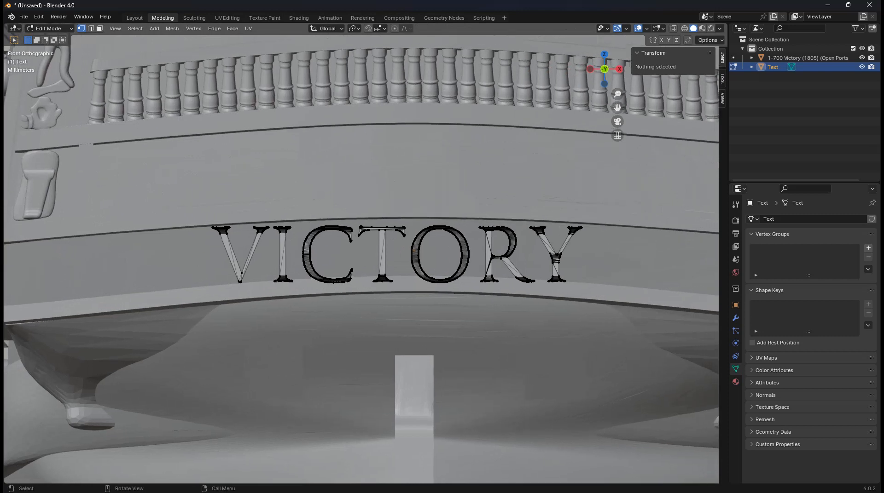
key(l)
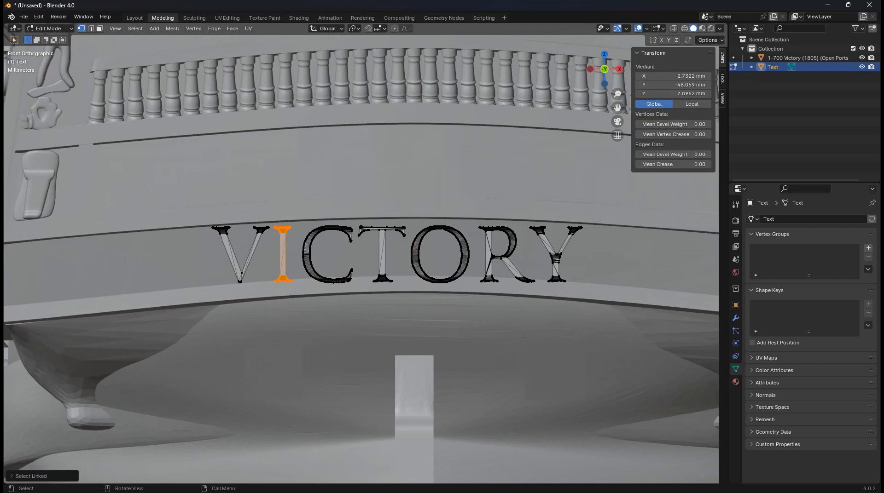
key(l)
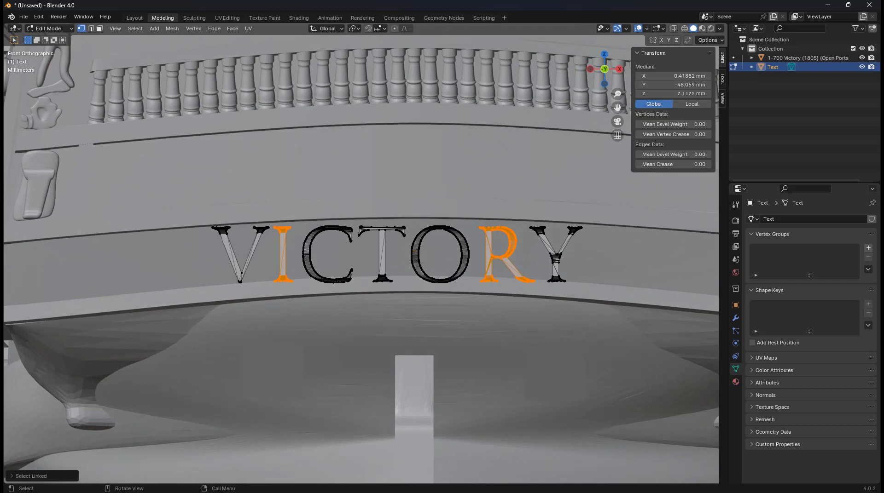
key(g)
key(z)
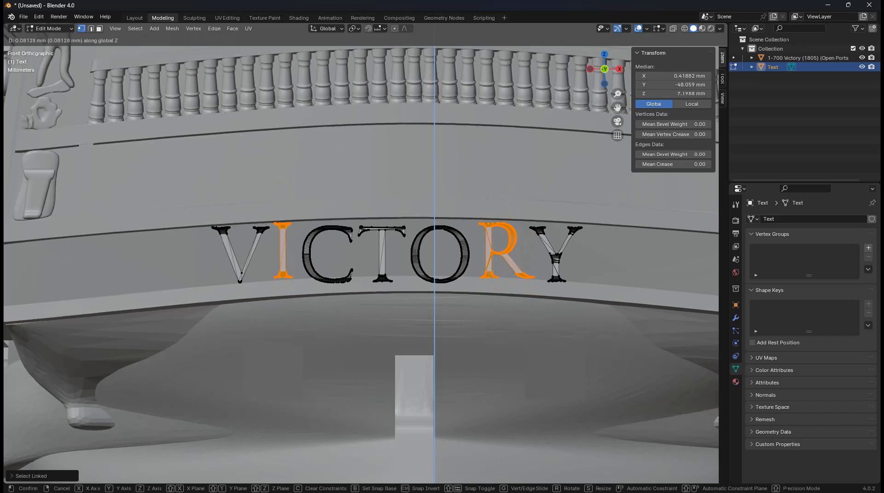
key(Return)
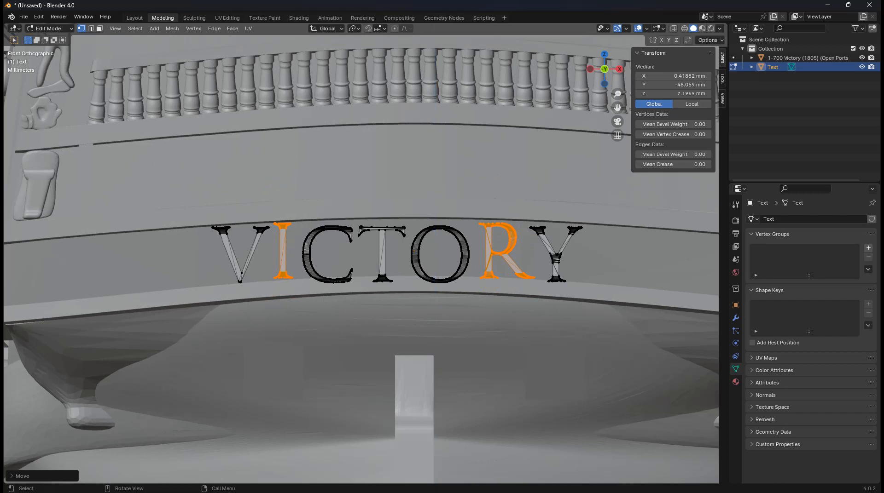
Readjust the height of letter R along Z
click(492, 226)
click(492, 226)
key(ctrl+l)
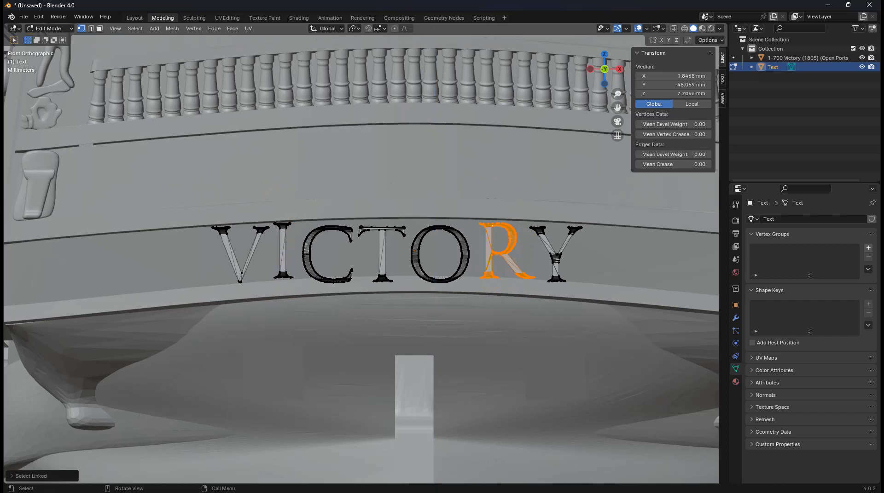
key(g)
key(z)
key(Return)
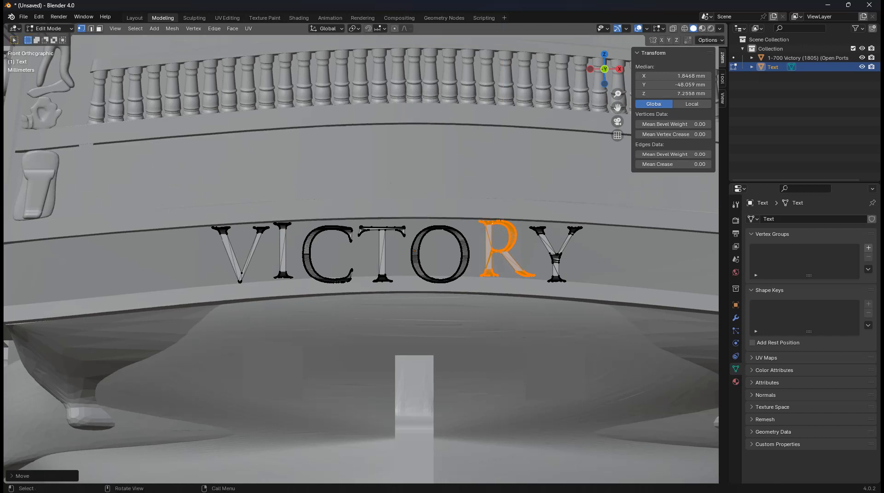
Move letters C and O along Z to match the band's curve
key(alt+a)
key(l)
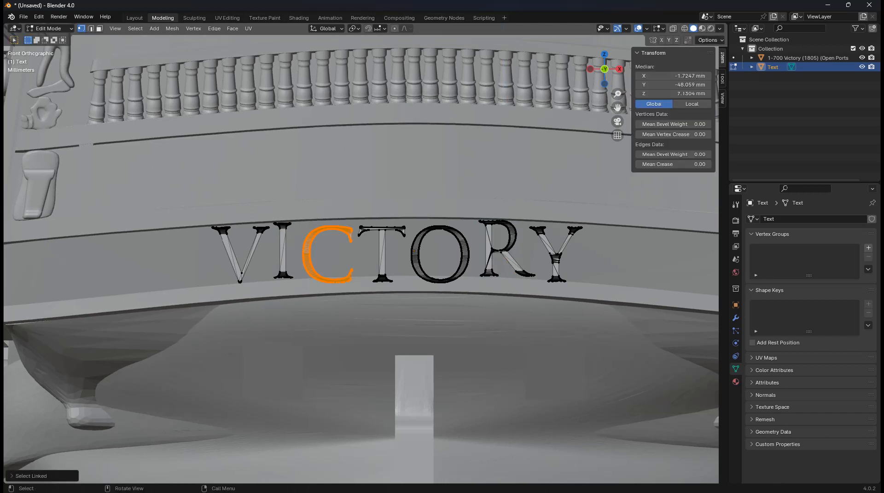
key(g)
key(z)
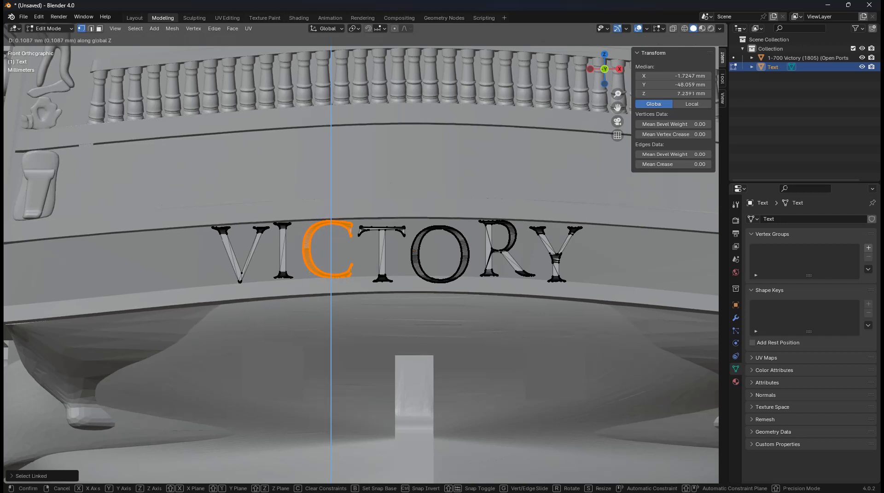
key(Return)
key(alt+a)
key(l)
key(g)
key(z)
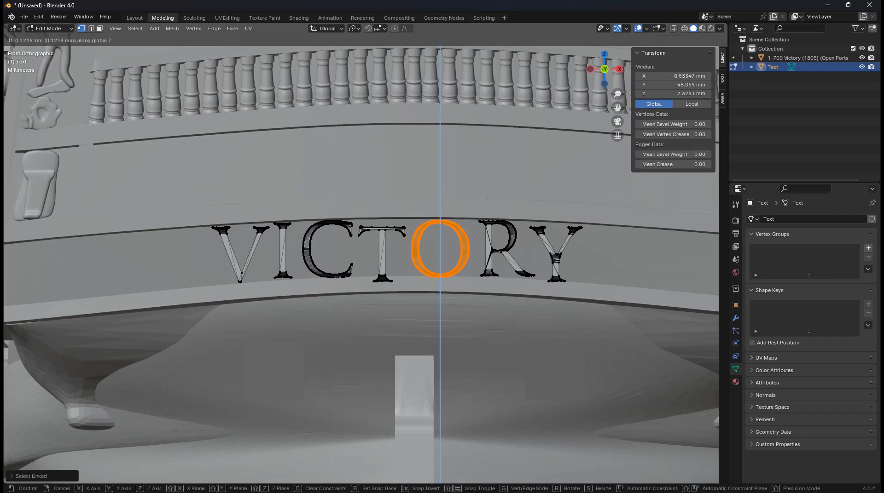
key(Return)
Move letter T along Z to fit the arch
key(alt+a)
key(l)
key(g)
key(z)
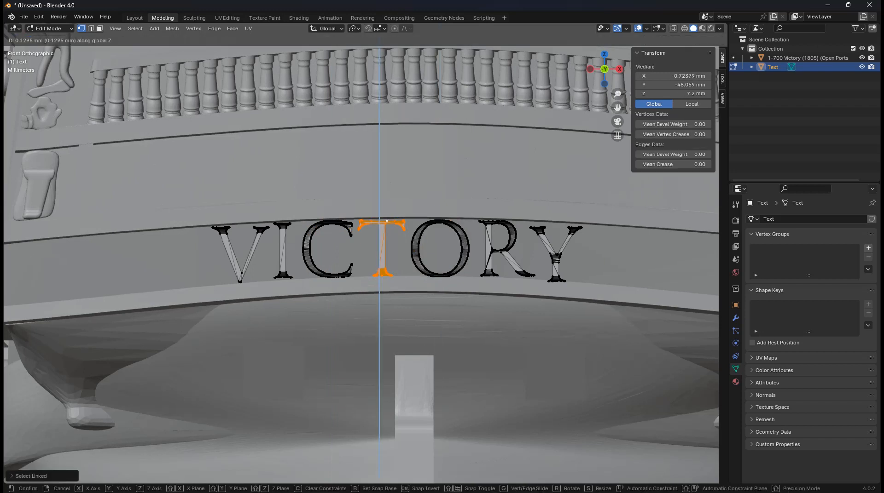
key(Return)
Centre all the VICTORY letters horizontally by setting Median X to 0
scroll(387, 221, down, 5)
key(a)
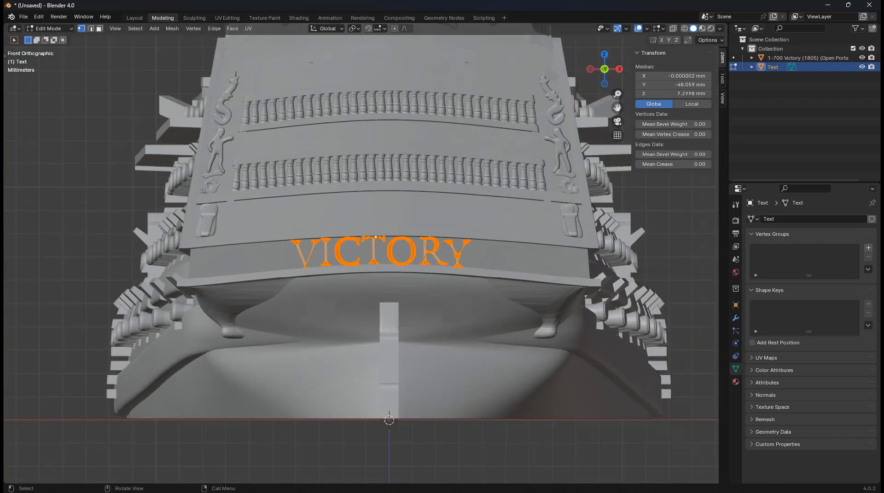
click(673, 76)
text(0)
key(Return)
scroll(365, 252, up, 3)
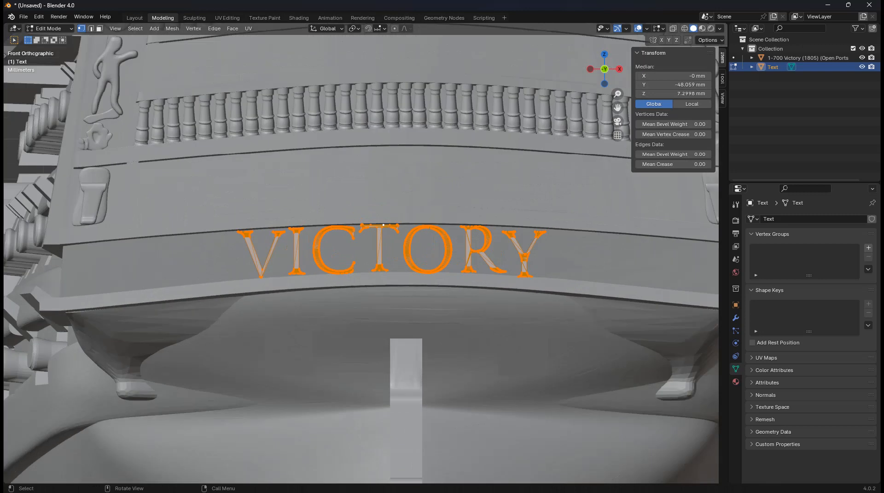
scroll(363, 255, up, 1)
key(Tab)
key(Tab)
Try moving letter Y vertically, cancel it, and leave Edit Mode
key(alt+a)
key(l)
key(g)
key(z)
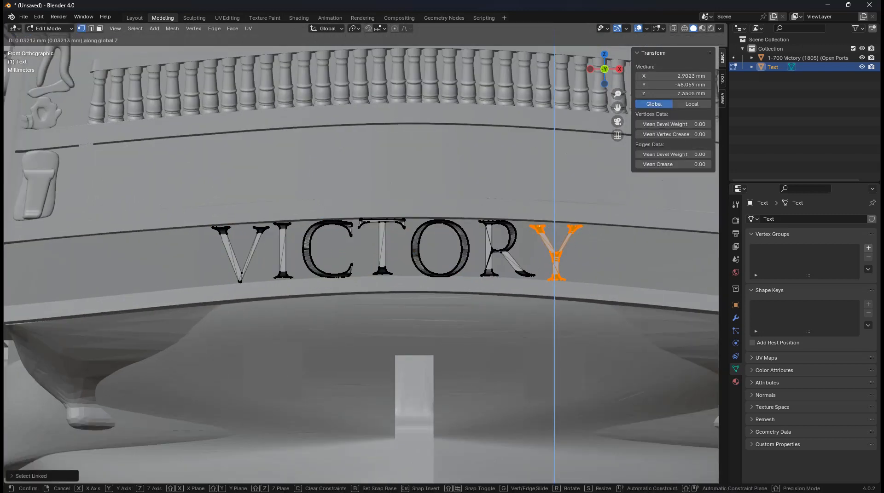
key(Escape)
key(Tab)
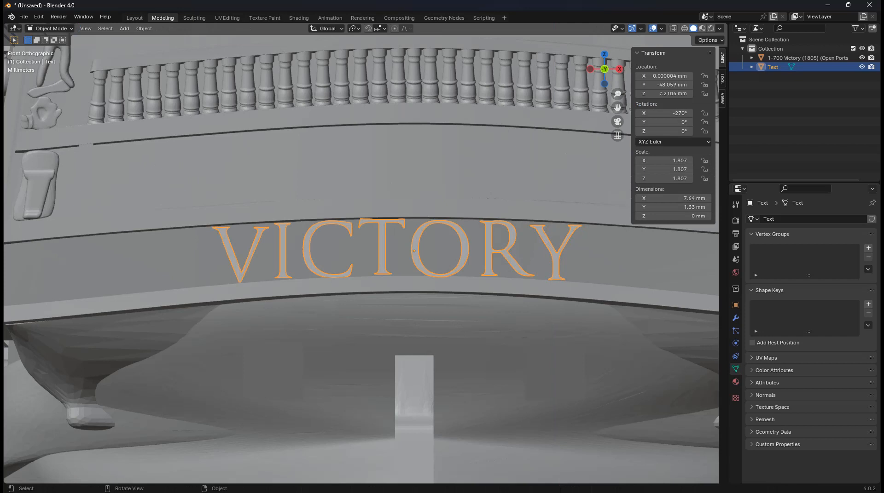
Scale the VICTORY text object from 1.807 to 1.805, then re-enter Edit Mode
key(s)
key(Return)
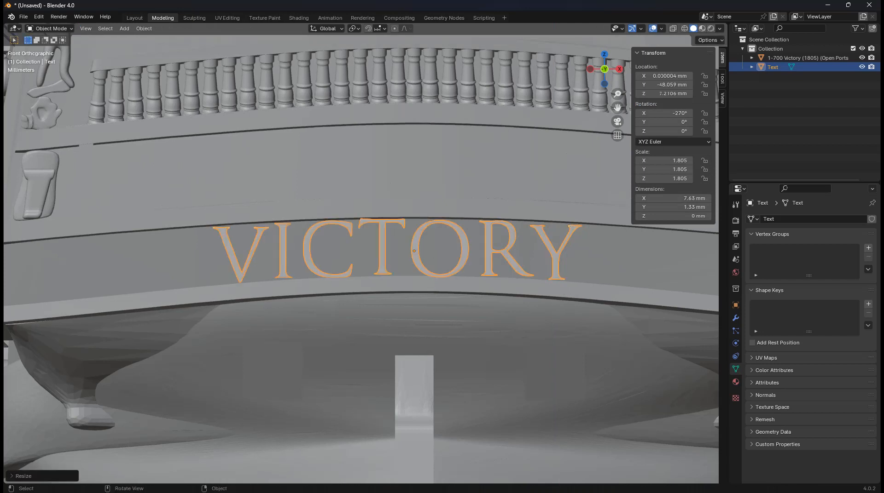
shift+middle_drag(405, 253, 361, 253)
scroll(361, 254, up, 1)
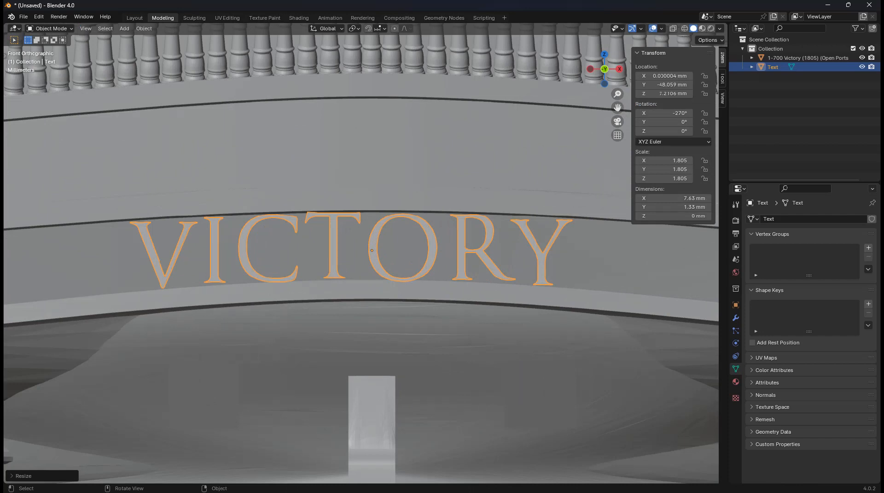
key(Tab)
scroll(362, 254, up, 3)
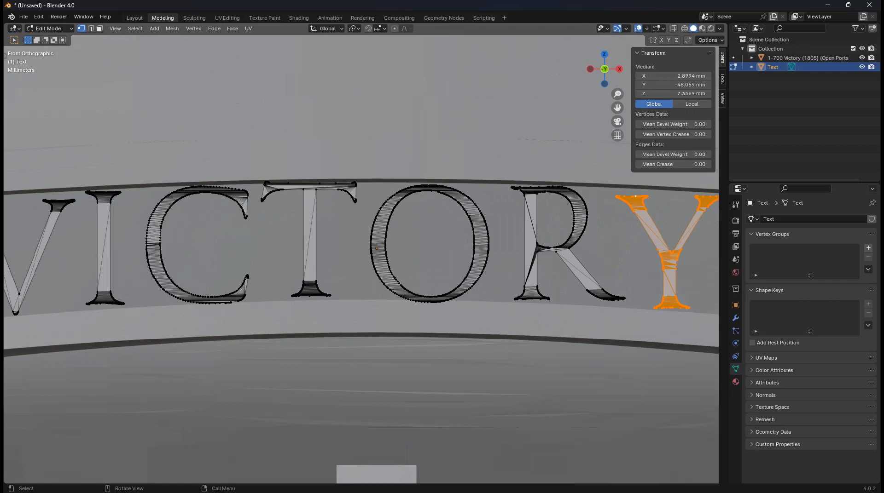
Select the full inner edge loop of the letter O
scroll(362, 254, up, 6)
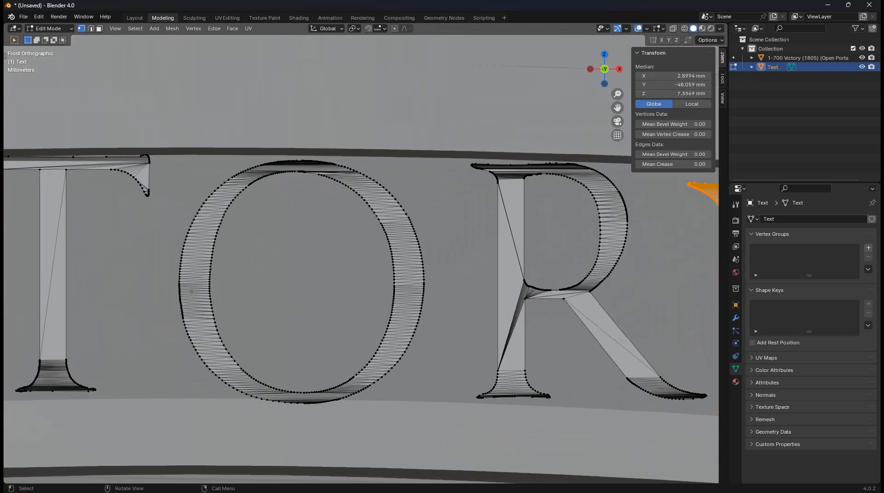
scroll(361, 254, up, 1)
scroll(361, 254, down, 2)
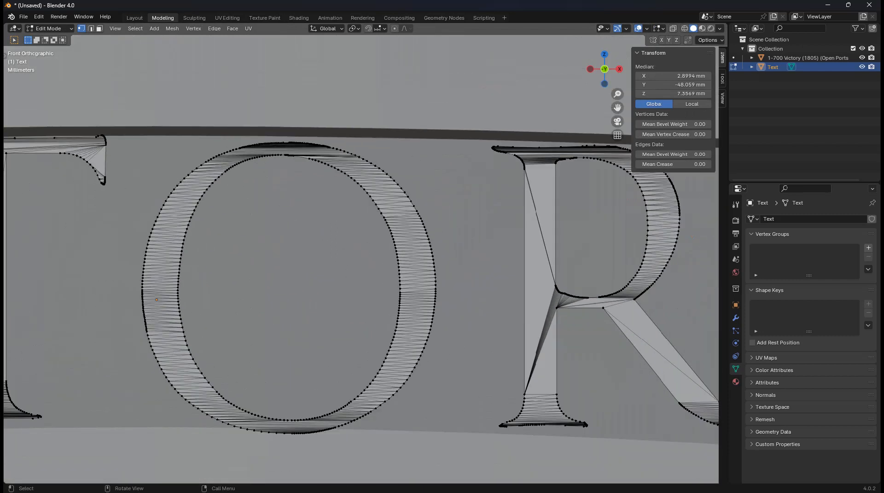
click(387, 222)
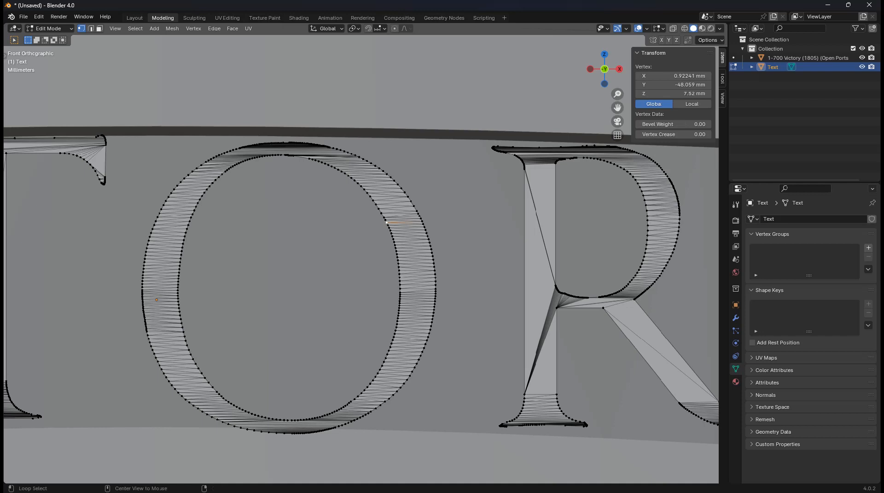
alt+shift+click(398, 251)
key(ctrl+z)
alt+shift+click(398, 323)
key(ctrl+z)
ctrl+click(398, 267)
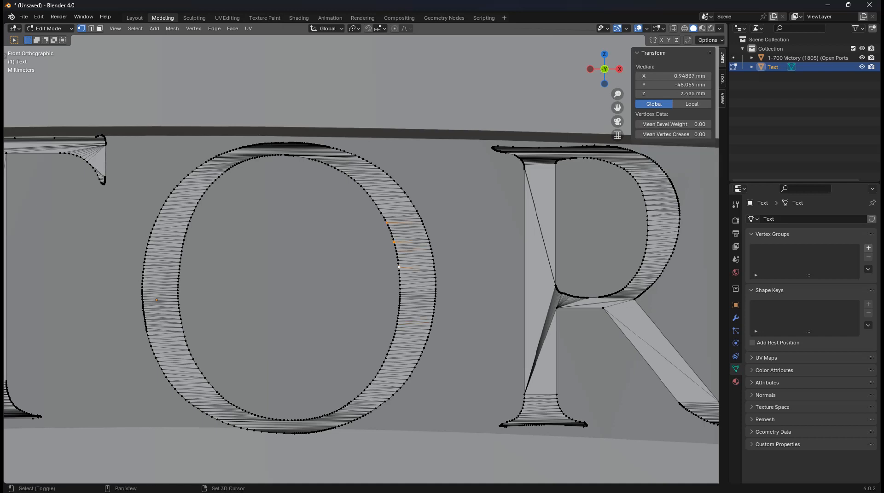
alt+shift+click(377, 374)
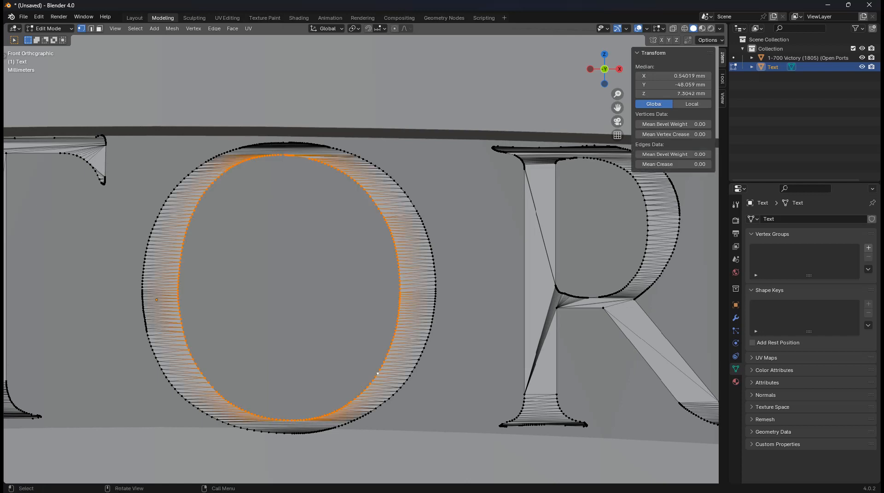
scroll(361, 258, down, 3)
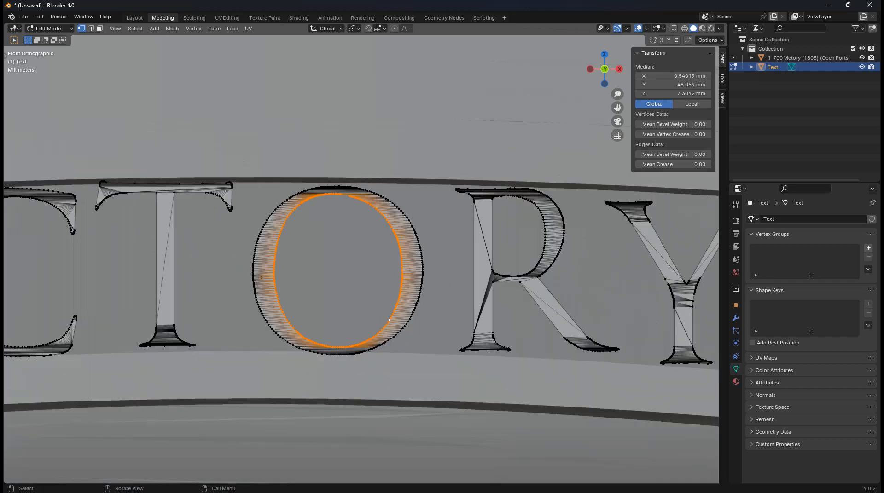
Shrink the O's inner outline to about 0.78 for a thicker stroke
key(s)
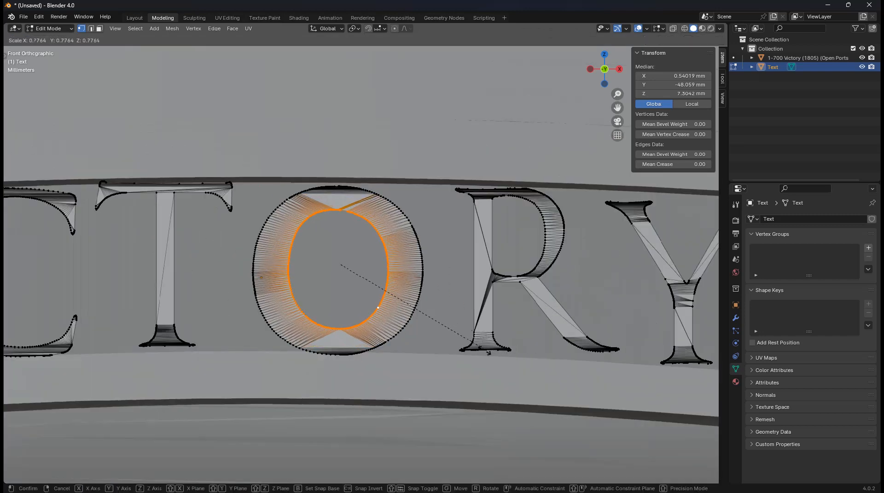
click(420, 334)
key(ctrl+z)
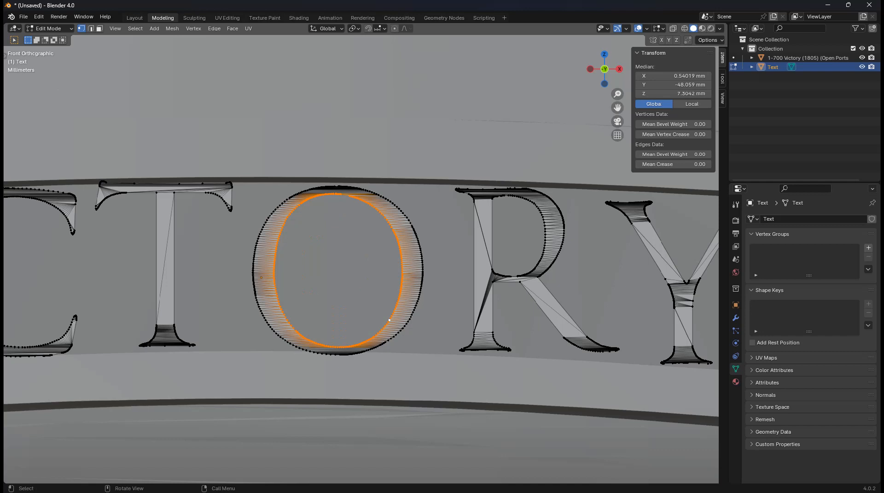
key(s)
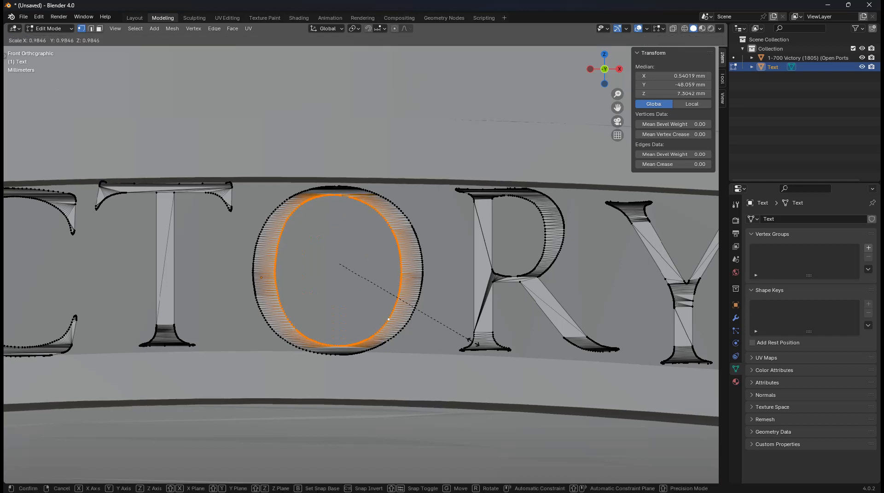
click(444, 324)
shift+middle_drag(444, 325, 319, 331)
key(s)
click(384, 310)
Start a selection on the Y's inner edge at its left serif tip
shift+middle_drag(384, 310, 284, 314)
scroll(284, 315, up, 2)
scroll(489, 174, up, 2)
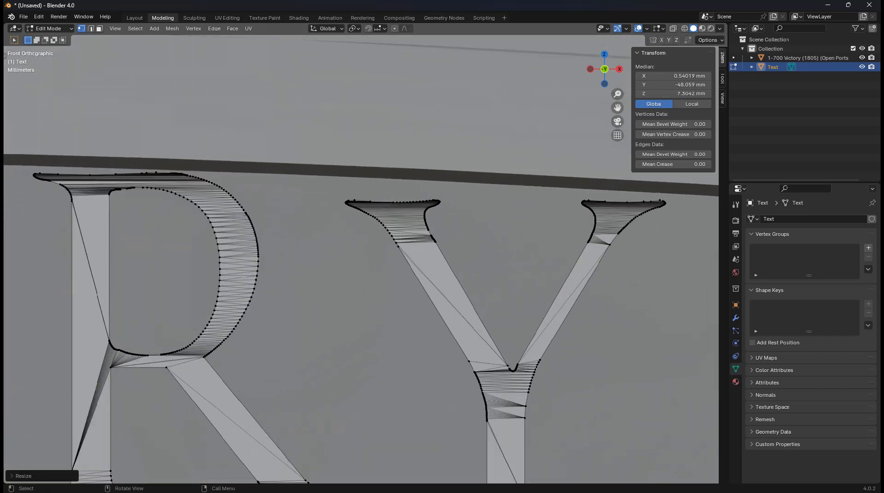
scroll(452, 193, up, 6)
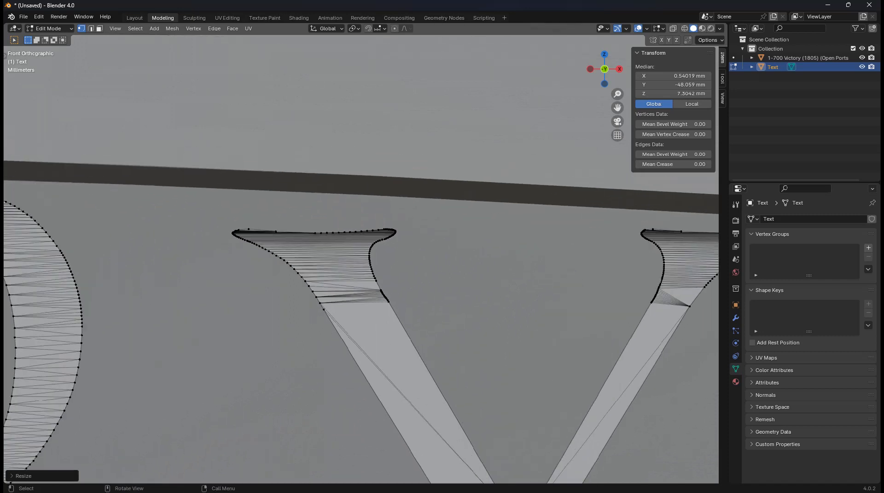
click(418, 216)
scroll(418, 217, down, 3)
shift+middle_drag(417, 217, 295, 43)
Select the Y's inner edges from the crotch up to the right serif tip
scroll(295, 43, down, 1)
ctrl+click(398, 324)
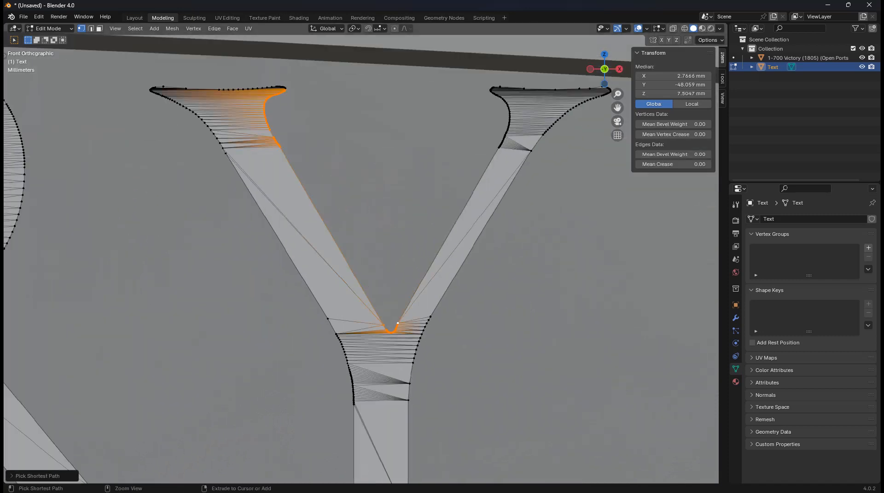
ctrl+click(499, 148)
ctrl+click(509, 121)
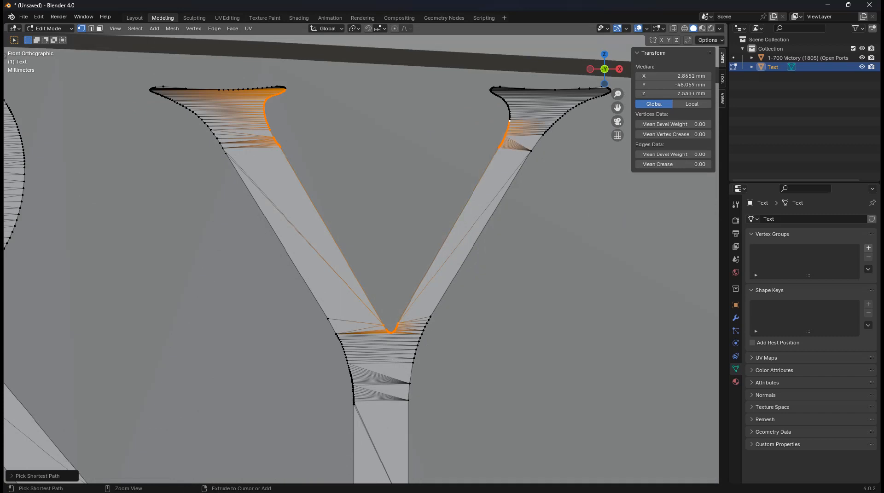
ctrl+click(497, 94)
ctrl+click(491, 90)
Squeeze the Y's inner fork edges along X to about 0.36, thickening its arms
key(s)
key(x)
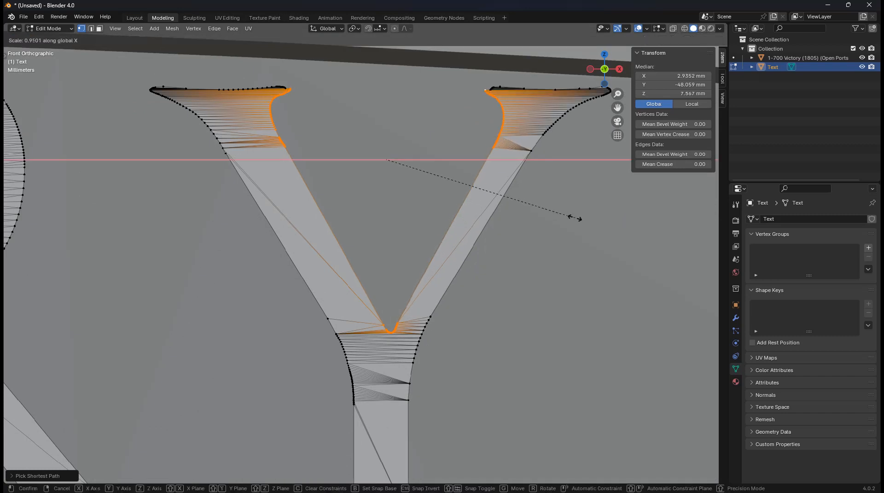
click(495, 213)
scroll(484, 242, down, 8)
key(s)
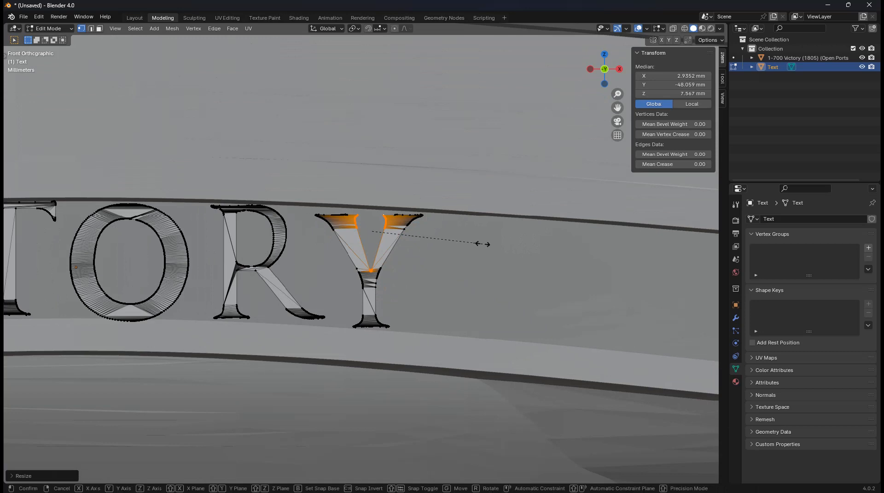
key(x)
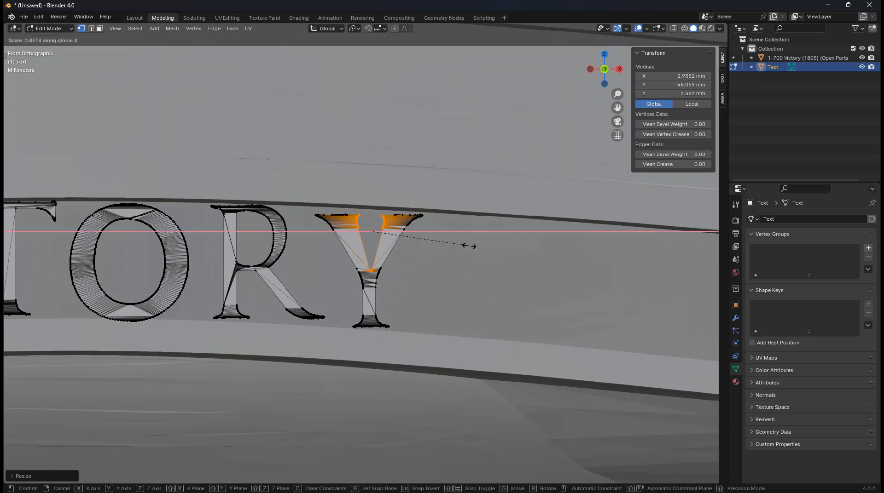
click(462, 246)
key(alt+a)
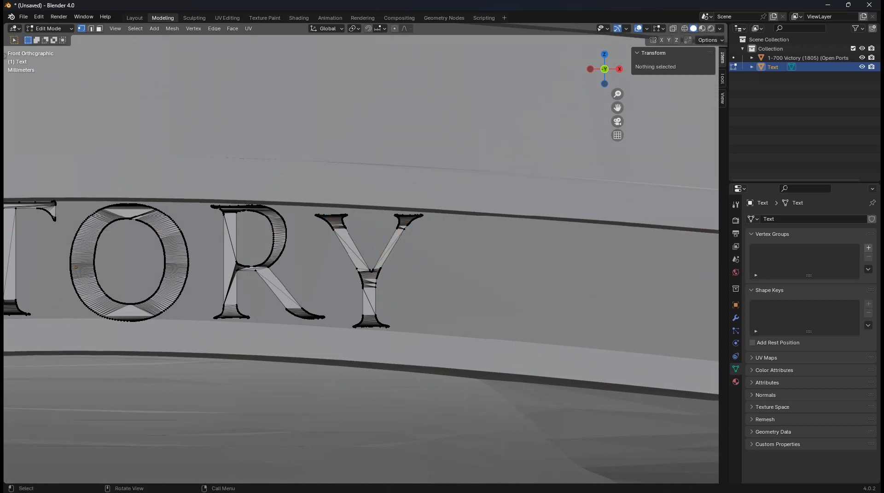
Frame the C, T, O and R and start selecting edges on the O
scroll(361, 254, down, 2)
shift+middle_drag(276, 258, 439, 263)
scroll(360, 256, down, 3)
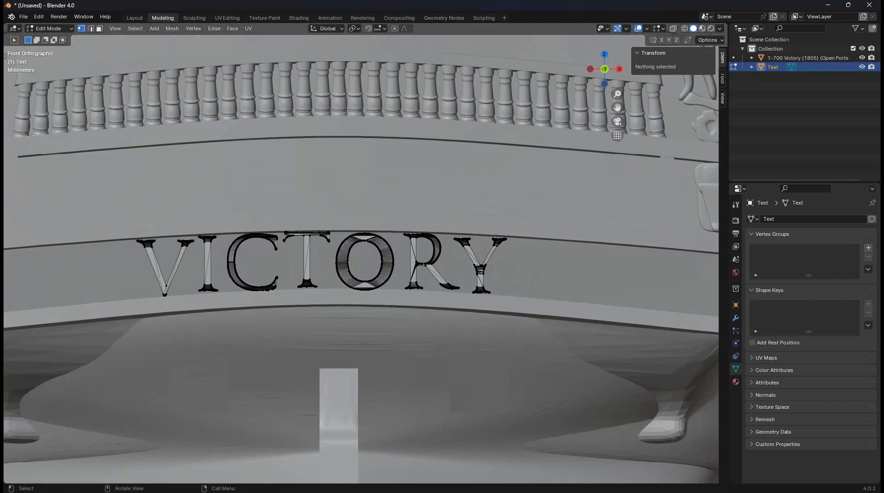
shift+middle_drag(361, 256, 383, 258)
scroll(360, 256, up, 7)
click(364, 250)
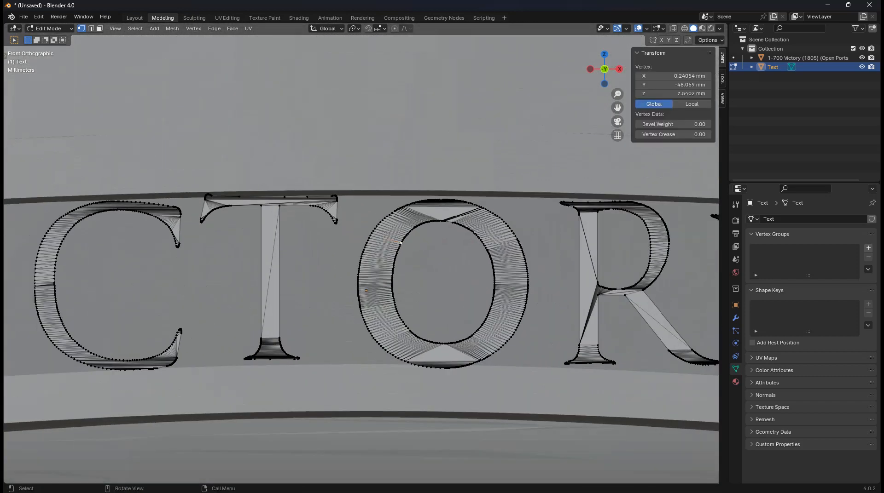
scroll(364, 251, up, 4)
ctrl+click(396, 255)
key(ctrl+z)
key(ctrl+z)
Select the remaining vertices of the O's inner outline
shift+click(420, 251)
shift+click(414, 275)
shift+click(411, 307)
shift+click(414, 333)
alt+click(414, 332)
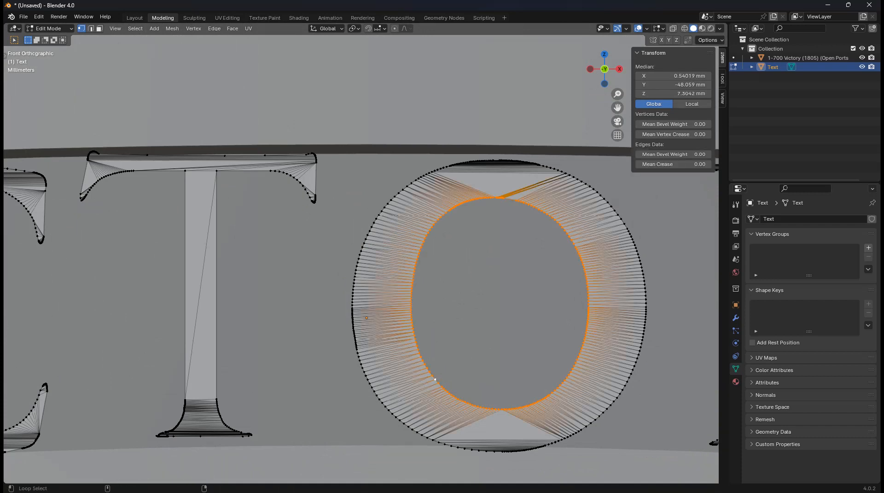
scroll(413, 333, down, 4)
Try scaling the O's inner loop, then undo the change
key(s)
click(505, 325)
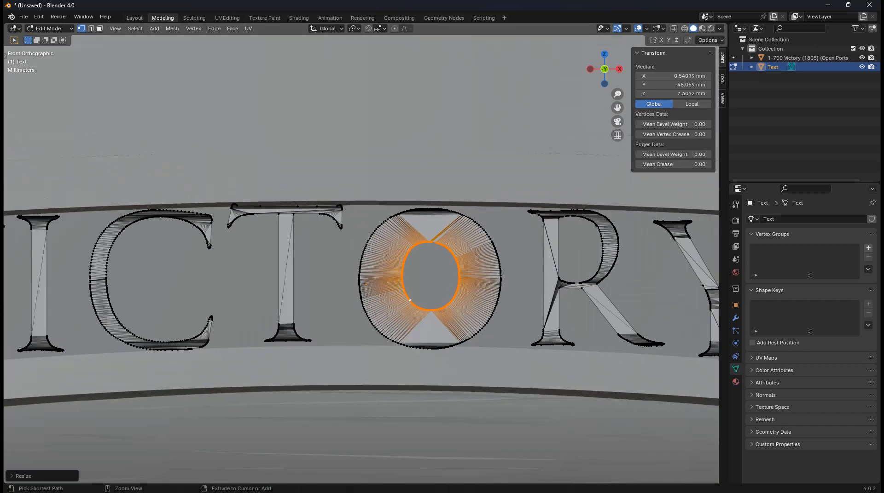
key(ctrl+z)
shift+middle_drag(619, 282, 424, 278)
scroll(424, 276, up, 4)
Select the Y's inner edges from the left serif across to the right serif
click(564, 154)
shift+middle_drag(564, 153, 402, 185)
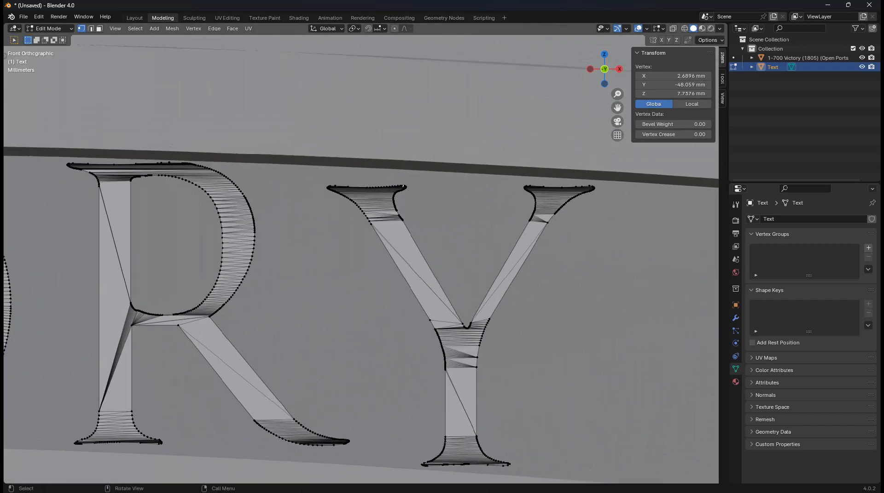
ctrl+click(401, 220)
ctrl+click(466, 327)
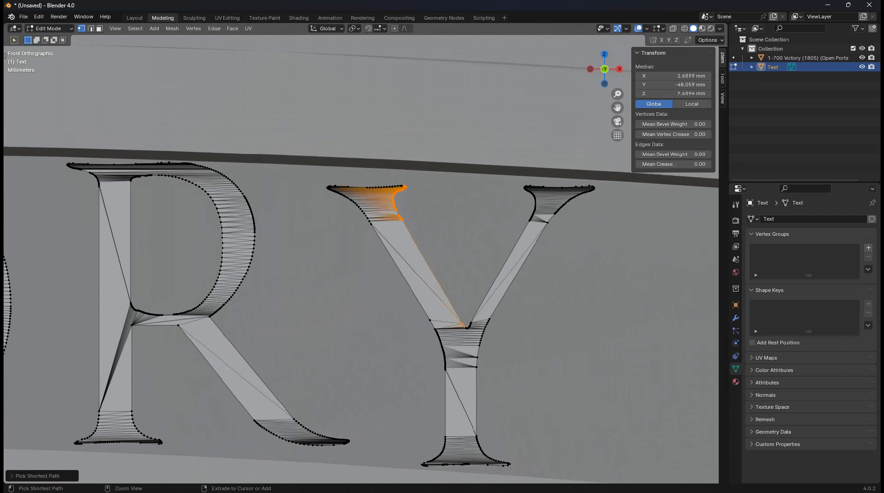
ctrl+click(533, 205)
ctrl+click(590, 189)
Try squashing the selected Y arms along Z, then undo it
key(s)
key(x)
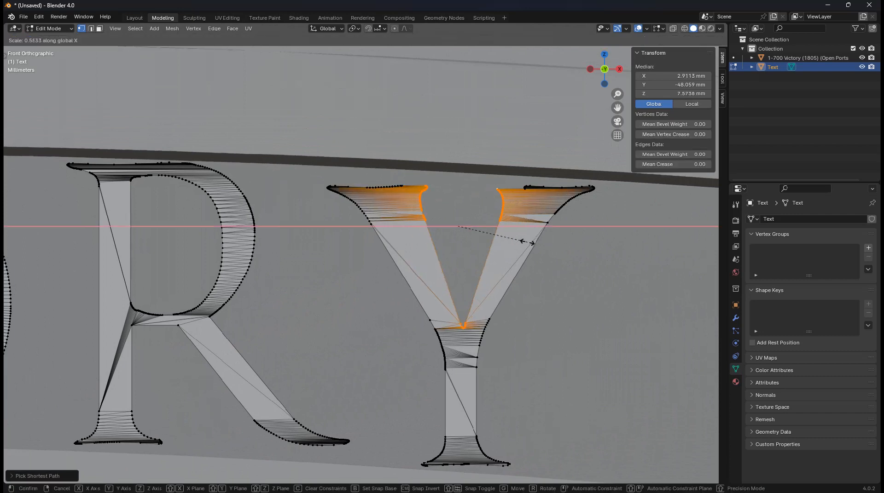
key(z)
click(496, 252)
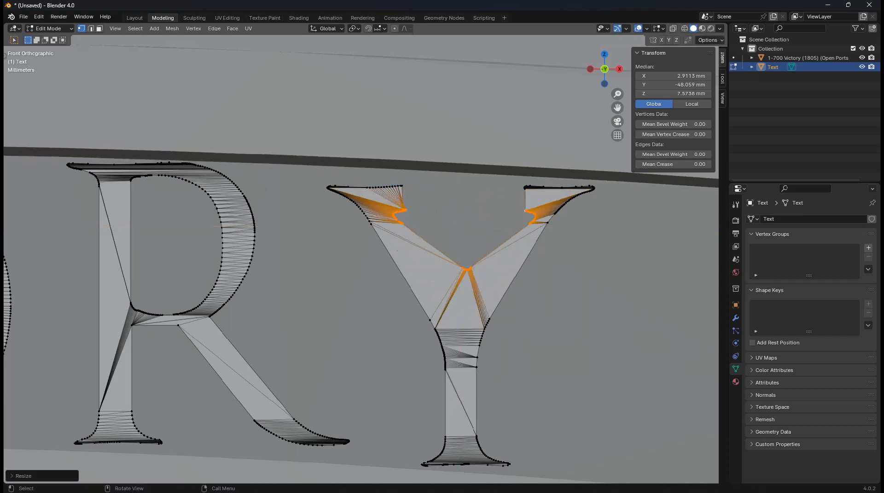
key(ctrl+z)
scroll(497, 253, down, 5)
Clear the selection and reselect the O's whole inner edge loop
shift+middle_drag(496, 252, 687, 269)
scroll(496, 258, down, 4)
key(alt+a)
scroll(490, 258, up, 2)
shift+middle_drag(387, 267, 368, 251)
scroll(367, 250, up, 3)
click(338, 225)
shift+click(365, 231)
key(ctrl+z)
ctrl+click(363, 242)
alt+click(375, 290)
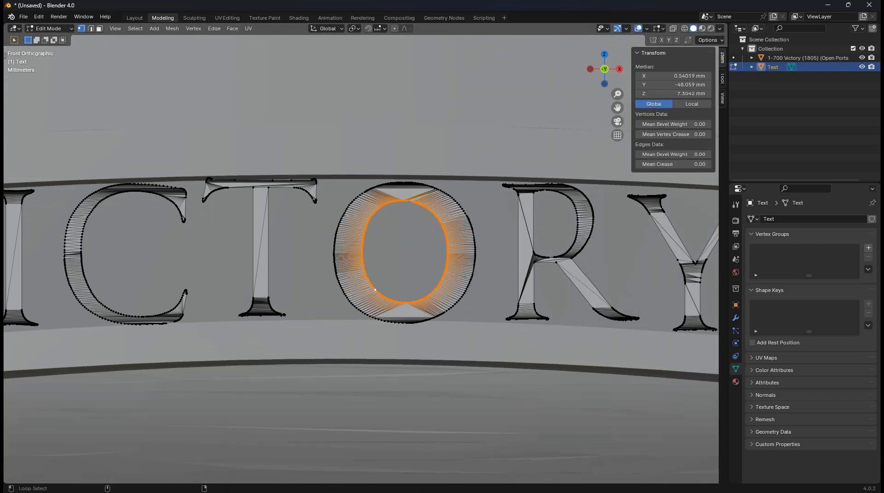
Enlarge the O's inner loop by about 1.11 and return to Object Mode
key(s)
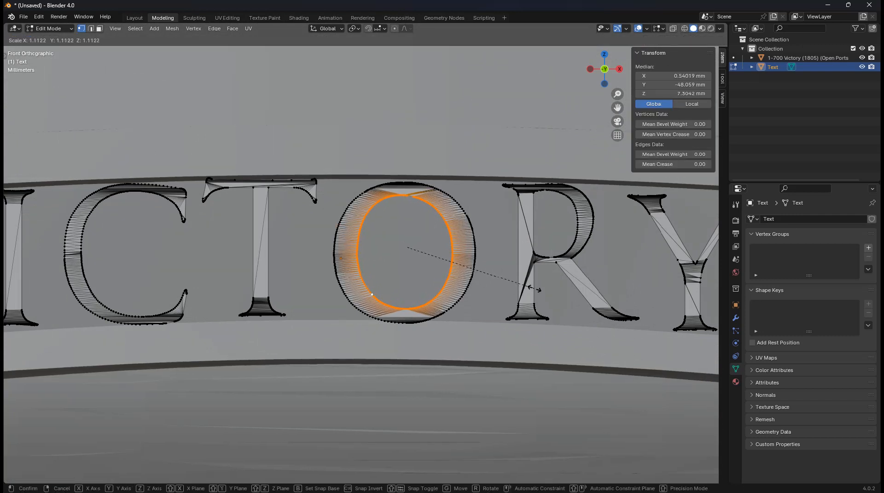
click(529, 289)
key(Tab)
scroll(341, 259, down, 6)
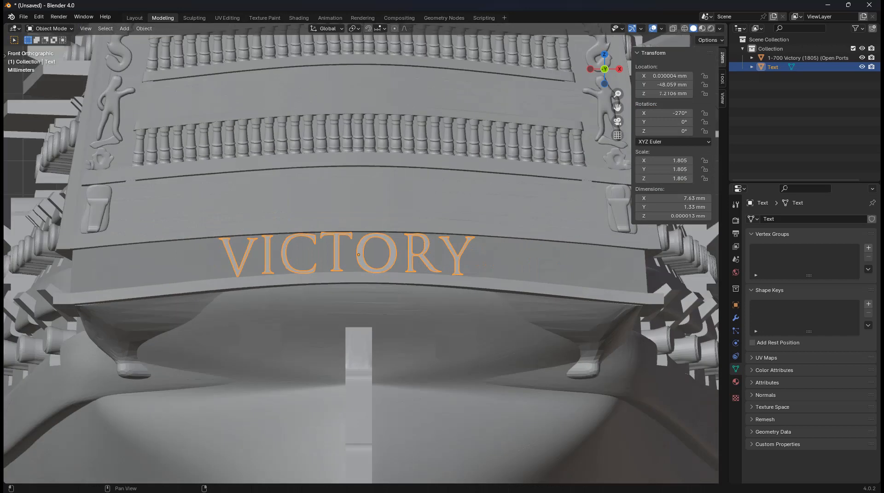
Add a Shrinkwrap modifier to the VICTORY text from the front view
middle_drag(349, 258, 299, 255)
scroll(271, 254, up, 3)
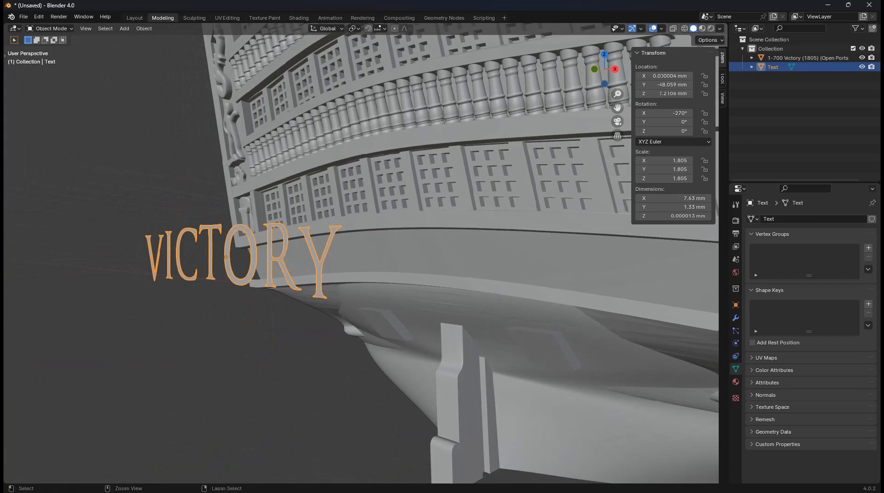
key(KP_1)
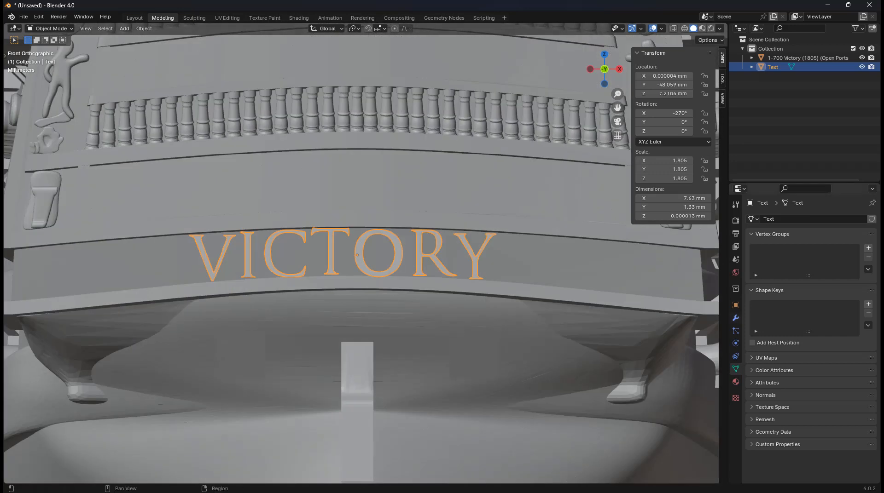
click(736, 318)
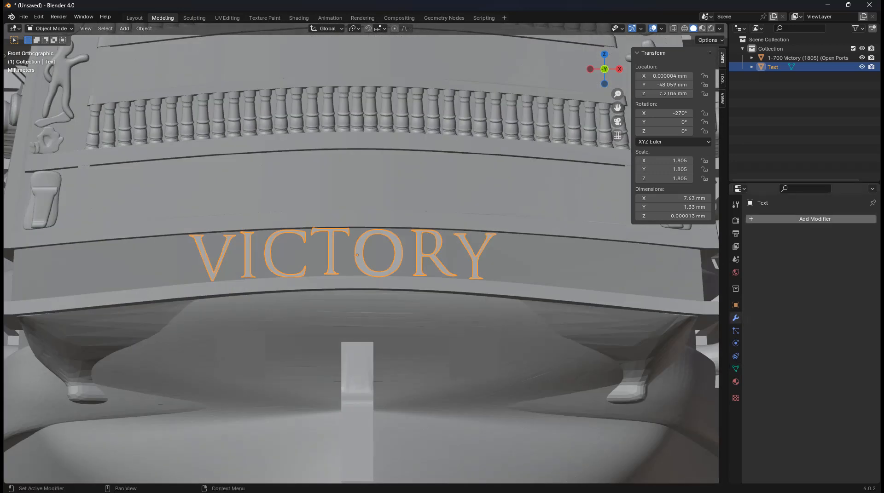
click(757, 219)
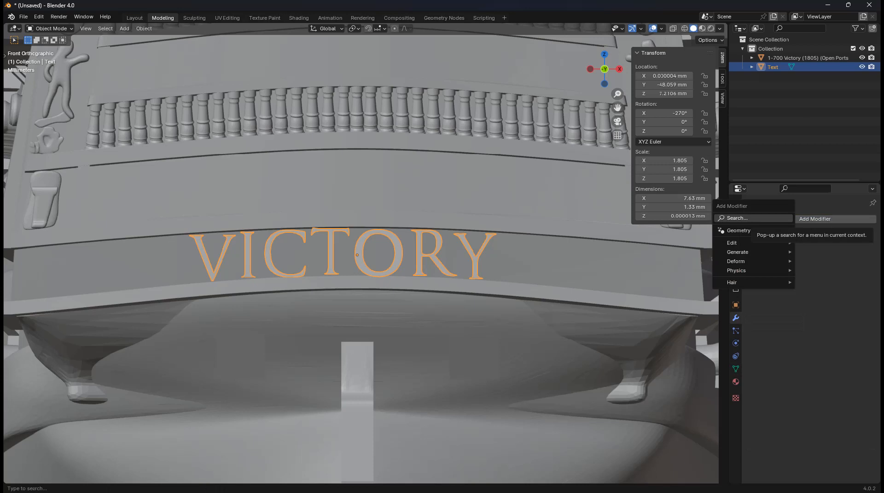
text(shrink)
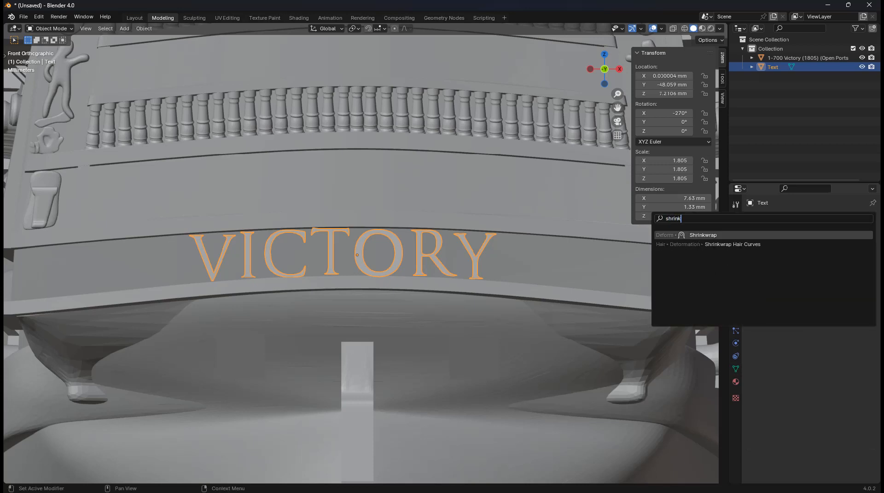
key(Return)
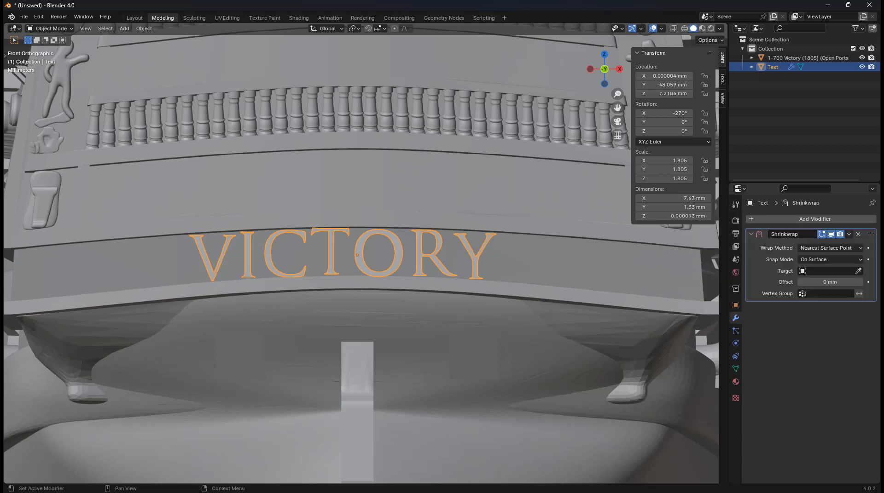
Set the Shrinkwrap to Project targeting the 1-700 Victory hull, then start moving the text along Y
click(829, 248)
click(810, 269)
middle_drag(460, 258, 403, 273)
scroll(403, 273, down, 3)
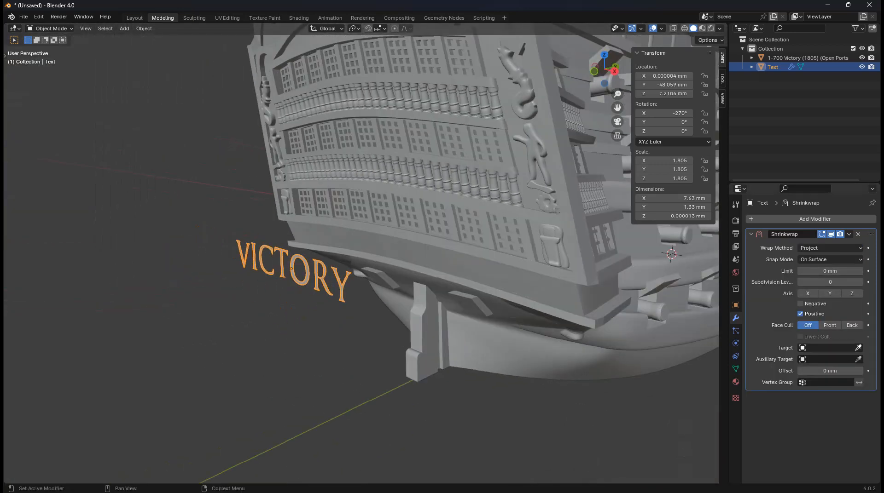
click(858, 348)
click(478, 249)
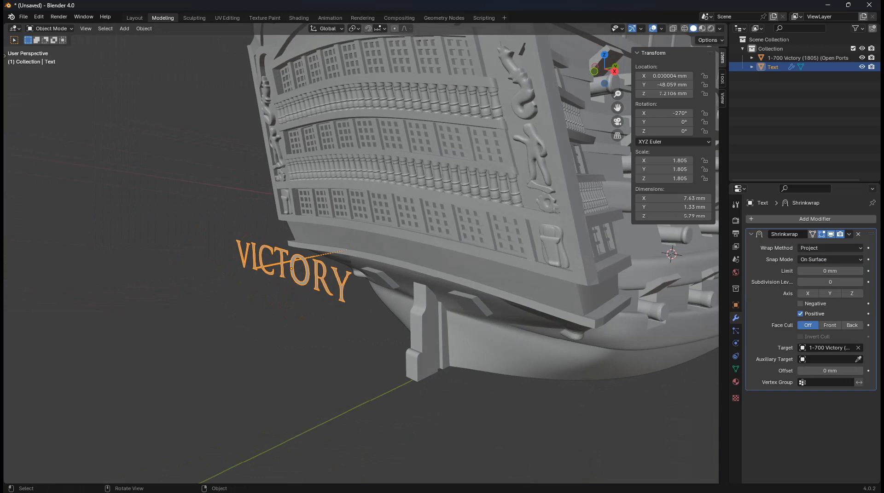
middle_drag(478, 249, 485, 243)
key(g)
key(y)
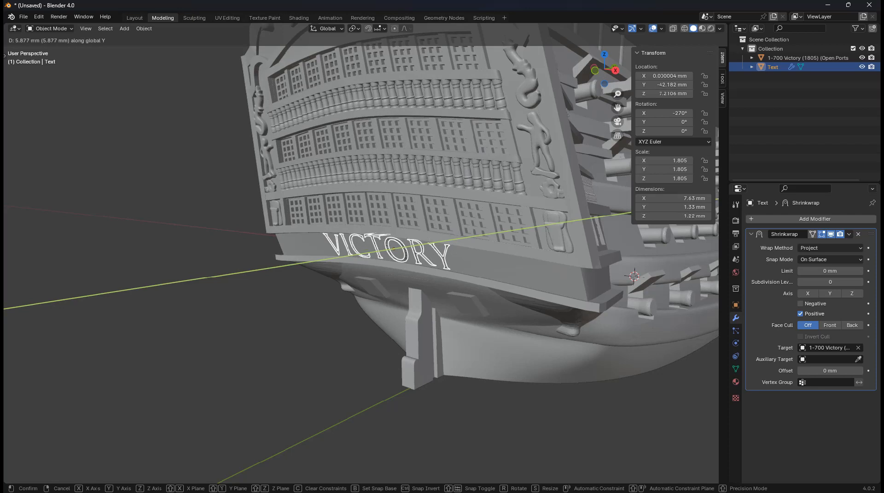
Seat the text against the hull, nudge it along Z and scale it to 1.803
click(451, 258)
middle_drag(451, 257, 502, 255)
scroll(359, 258, up, 4)
key(g)
key(z)
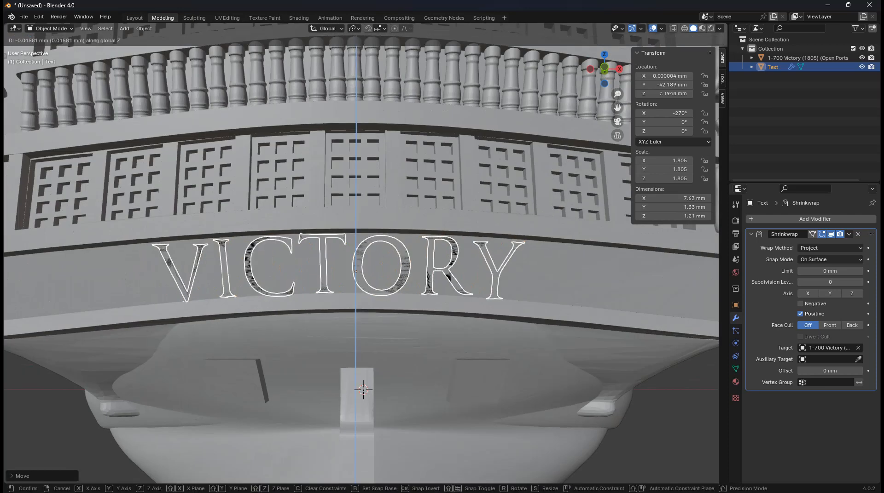
key(Return)
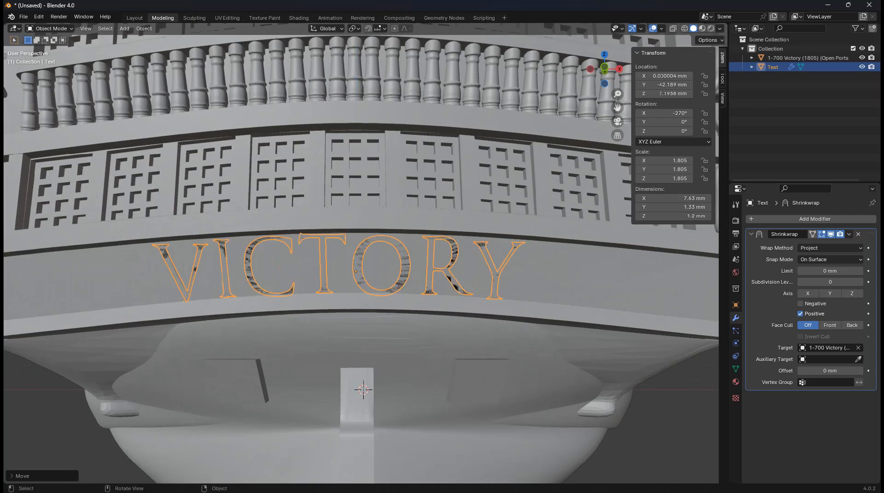
key(s)
click(574, 260)
key(g)
key(z)
click(574, 261)
Inspect the lettering mesh from the front in Edit Mode using wireframe shading
middle_drag(574, 261, 551, 265)
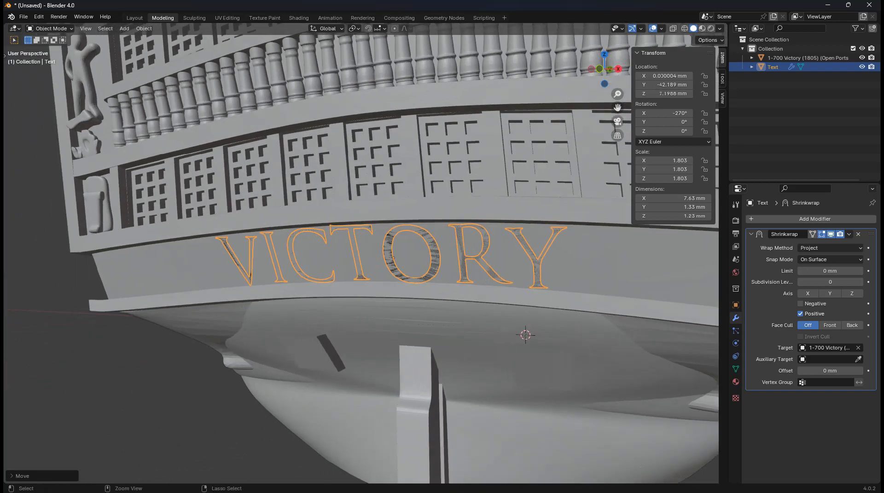
key(KP_1)
shift+middle_drag(396, 258, 318, 245)
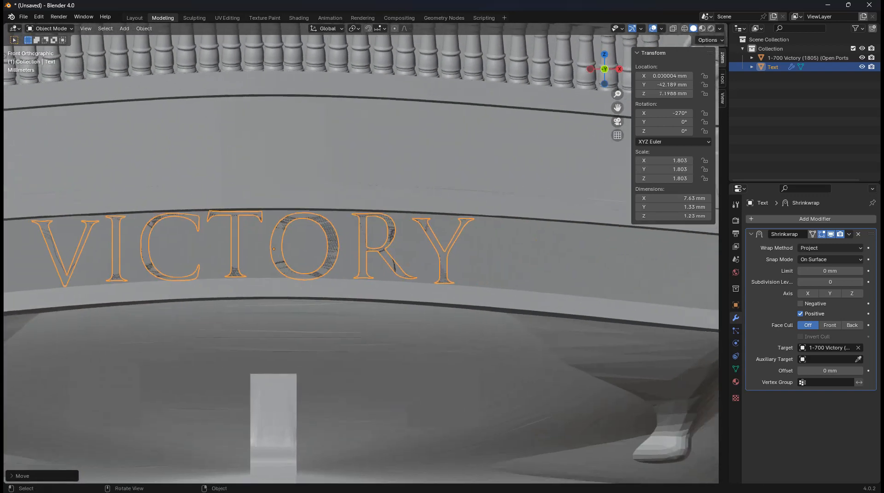
scroll(361, 259, up, 2)
key(Tab)
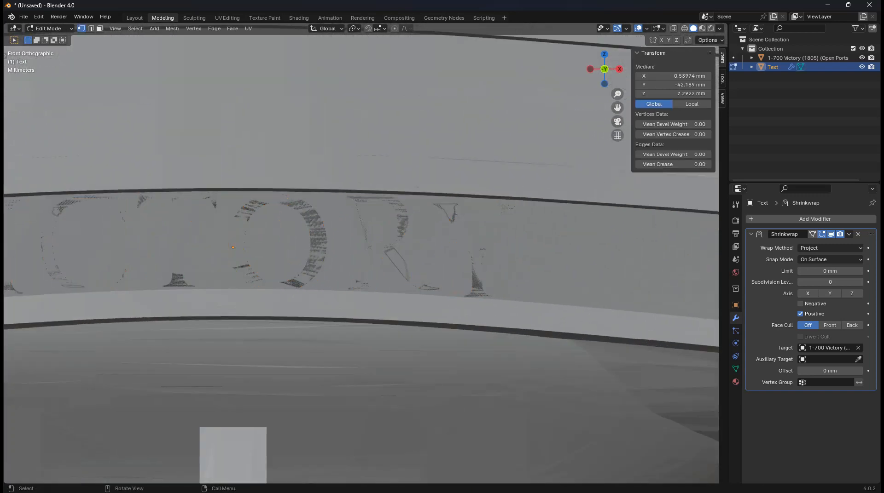
key(z)
click(450, 212)
key(z)
click(487, 211)
scroll(487, 212, down, 5)
scroll(359, 253, down, 4)
scroll(521, 294, up, 2)
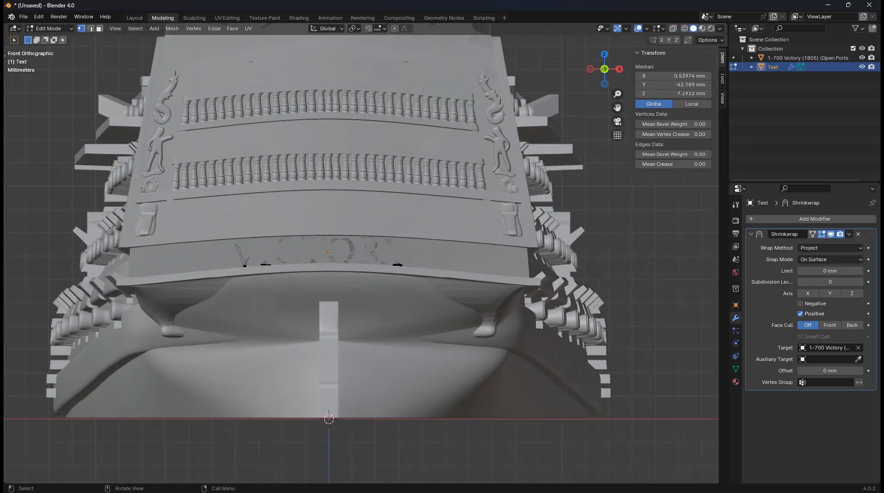
key(z)
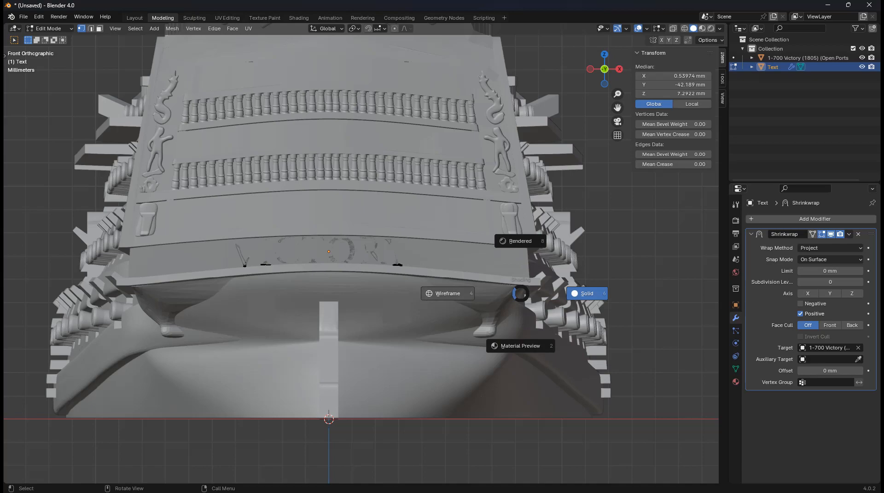
click(448, 294)
scroll(460, 276, up, 6)
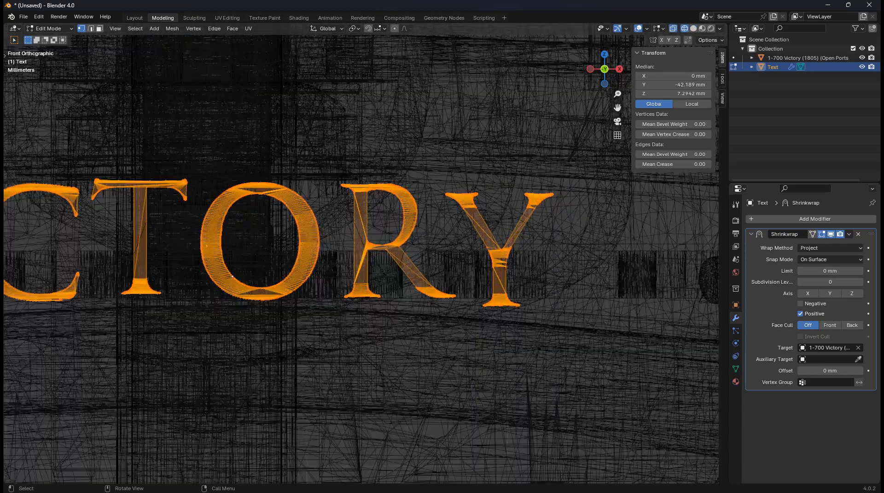
Try shifting the Y's stroke along X, undo it, and return to Object Mode
click(351, 216)
ctrl+click(415, 297)
key(z)
click(474, 298)
key(g)
key(x)
click(465, 294)
key(ctrl+z)
scroll(415, 286, down, 5)
shift+middle_drag(368, 286, 534, 286)
key(ctrl+z)
middle_drag(460, 285, 375, 281)
scroll(398, 292, down, 2)
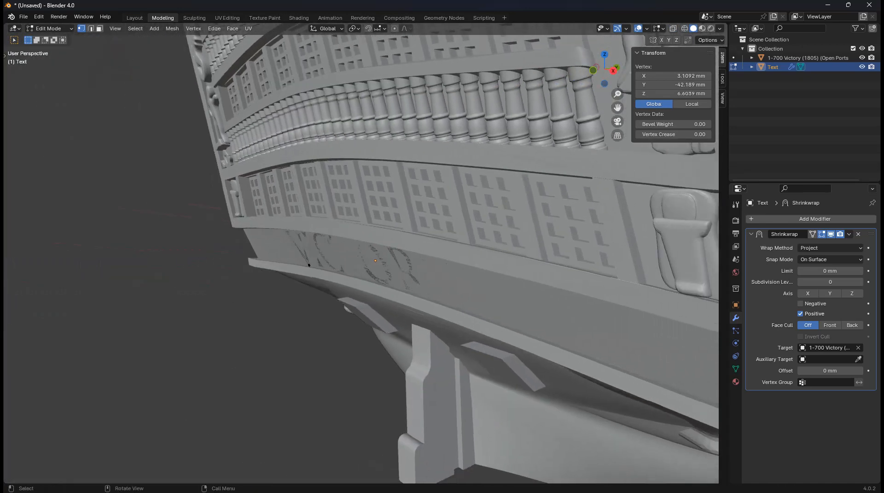
key(Tab)
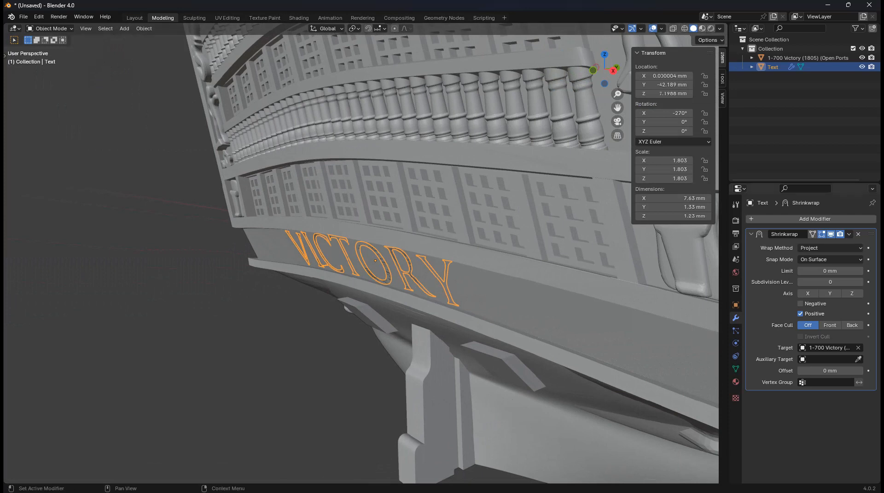
Apply the Shrinkwrap modifier permanently to the VICTORY text
click(848, 234)
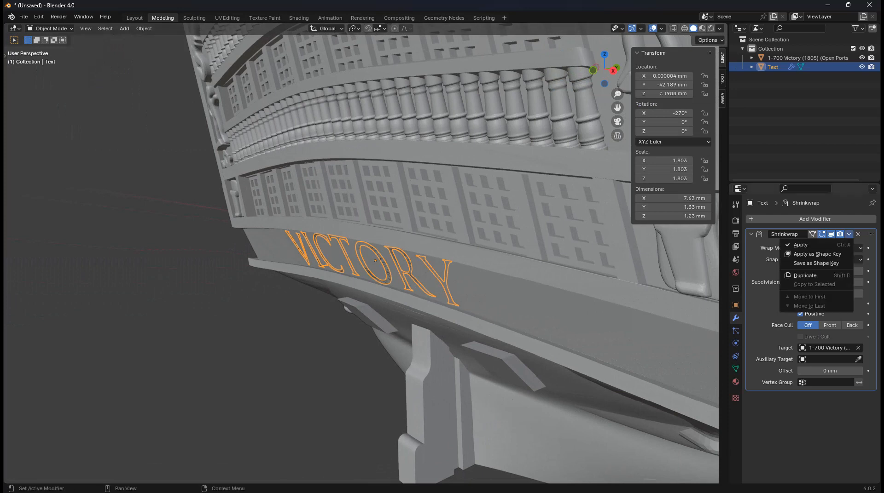
click(813, 245)
middle_drag(506, 276, 537, 275)
scroll(536, 275, up, 1)
shift+middle_drag(536, 274, 528, 258)
Select all the lettering in Edit Mode and shift it along Y to stand proud of the stern band
key(Tab)
key(a)
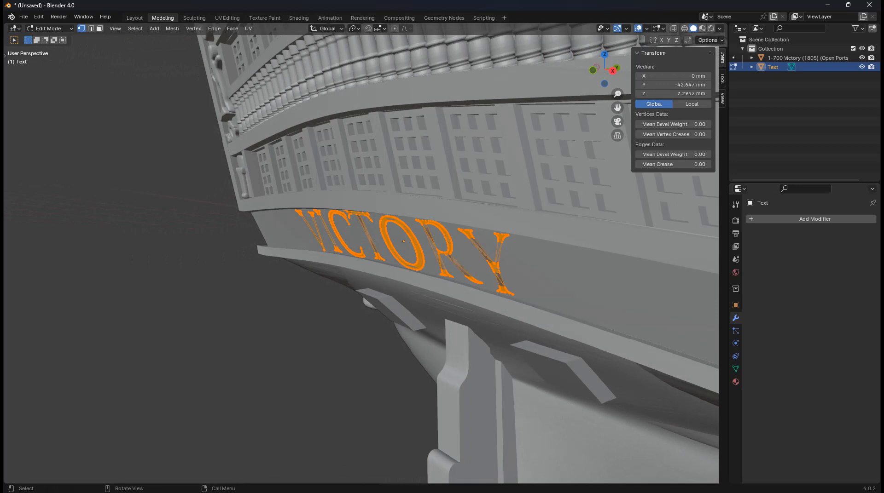
key(g)
key(y)
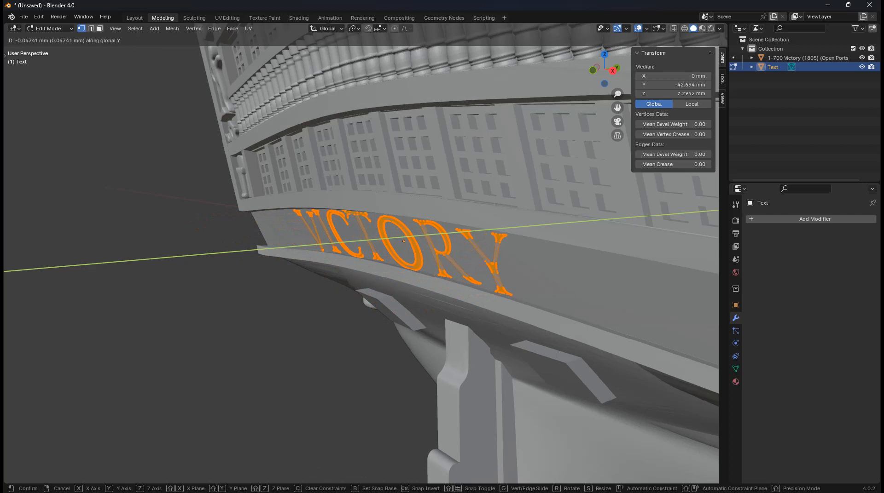
key(Return)
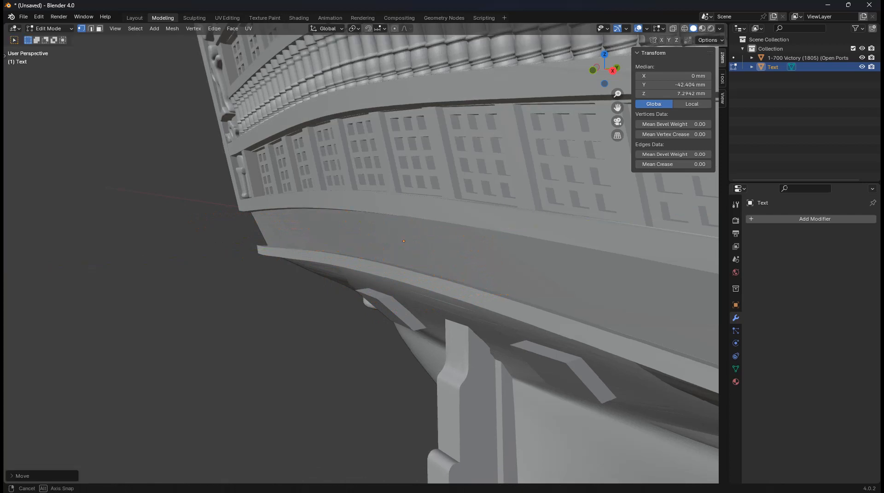
middle_drag(413, 251, 393, 251)
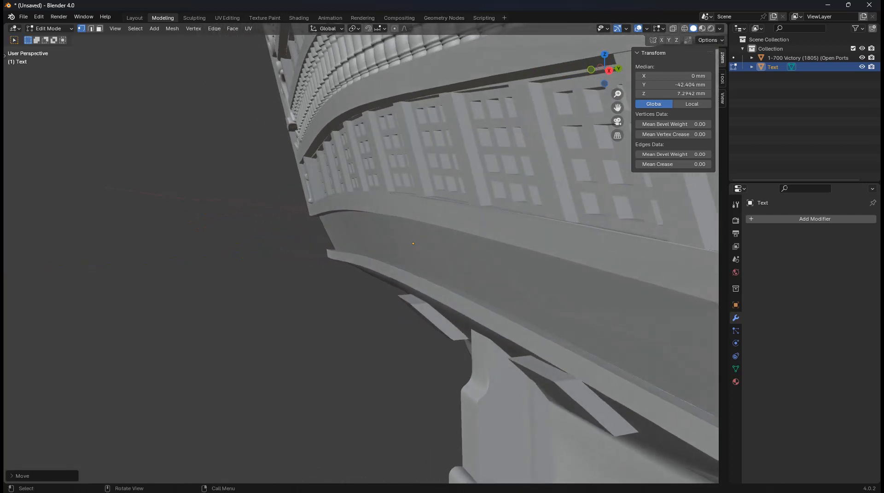
key(g)
key(z)
key(z)
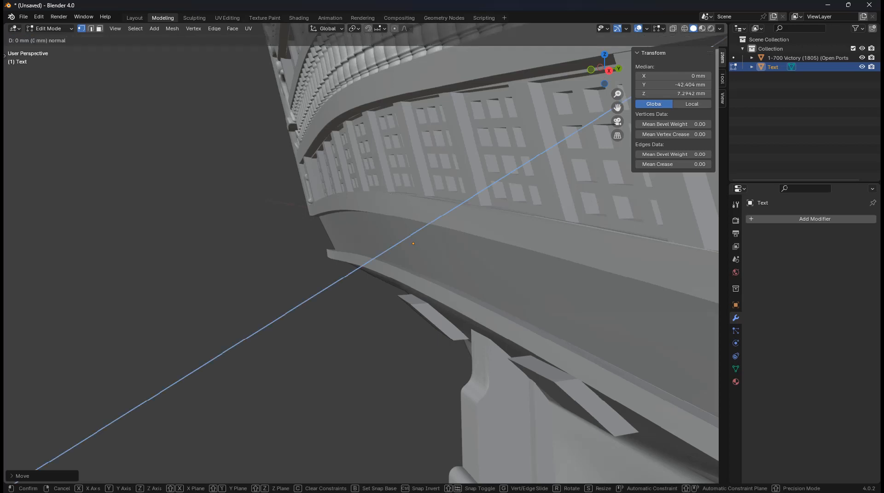
key(y)
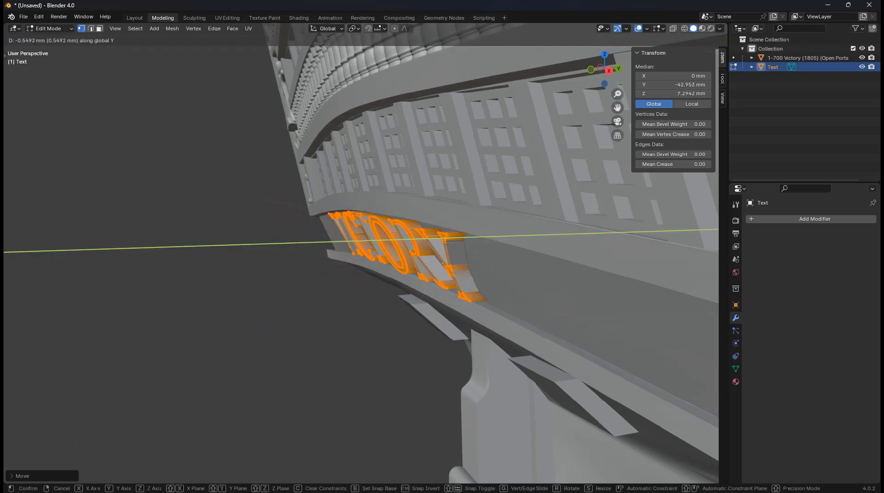
click(387, 258)
Deselect the lettering and return to Object Mode
middle_drag(387, 257, 423, 261)
scroll(423, 261, down, 2)
click(488, 359)
key(Tab)
middle_drag(460, 350, 497, 346)
click(516, 377)
scroll(511, 368, down, 5)
scroll(502, 346, up, 2)
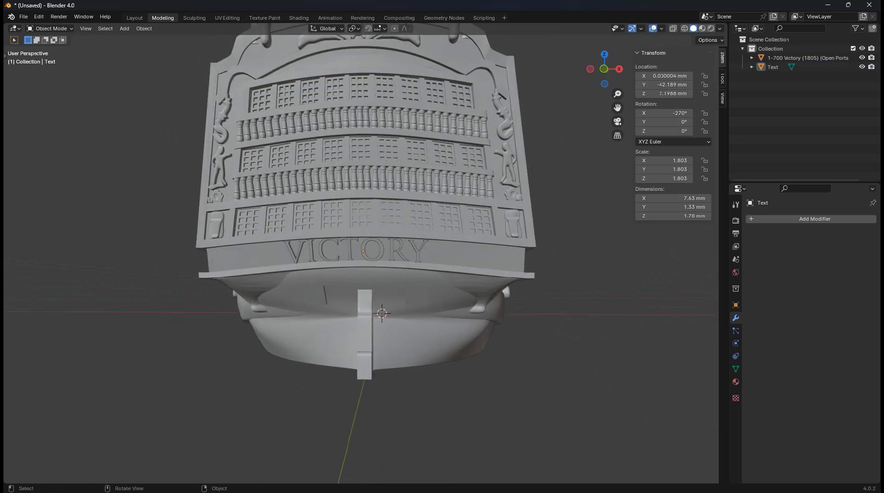
Centre all of the VICTORY lettering's geometry at X 0
scroll(366, 257, up, 1)
click(346, 249)
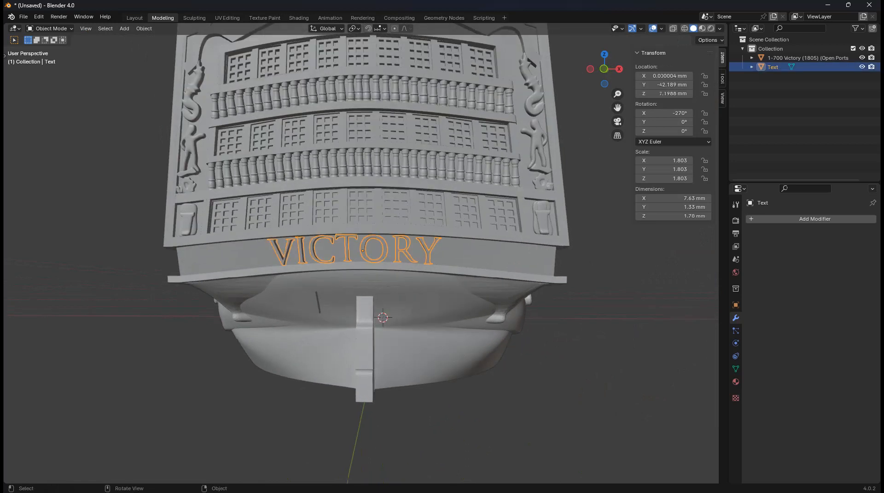
key(Tab)
key(a)
click(673, 76)
text(0)
key(Return)
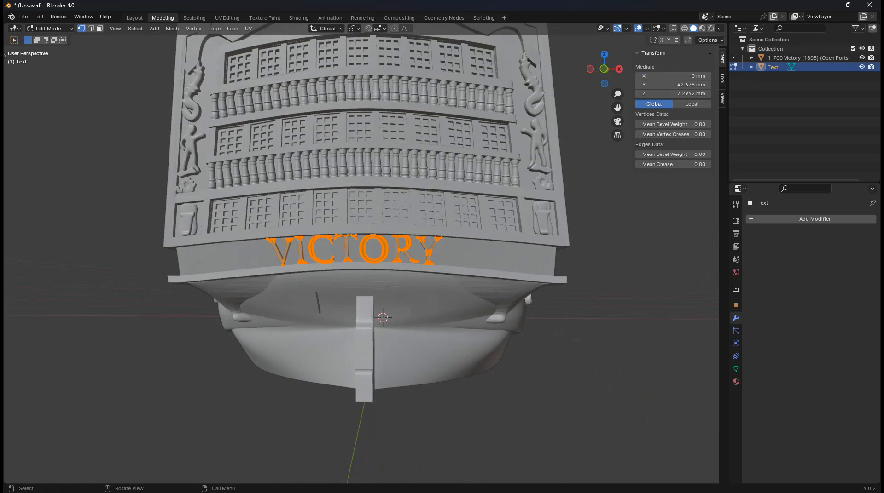
key(KP_1)
key(Tab)
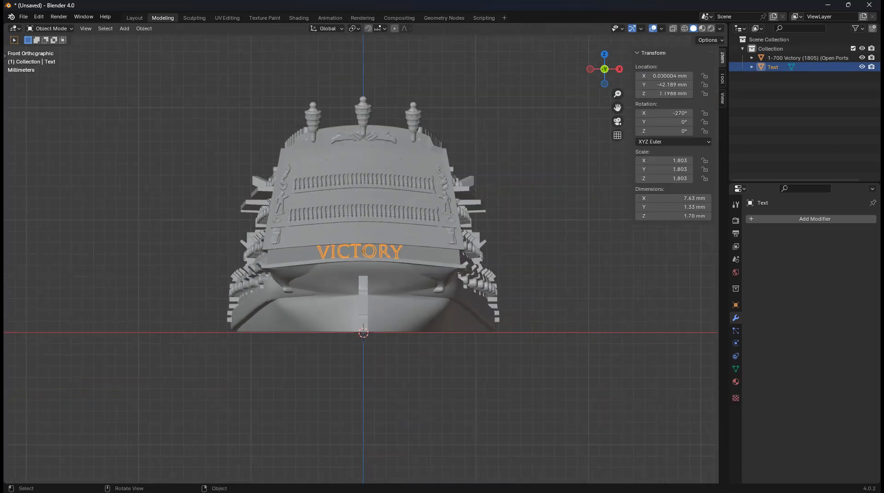
key(alt+a)
Centre the ship hull's geometry at X 0 and return to Object Mode
scroll(361, 259, up, 4)
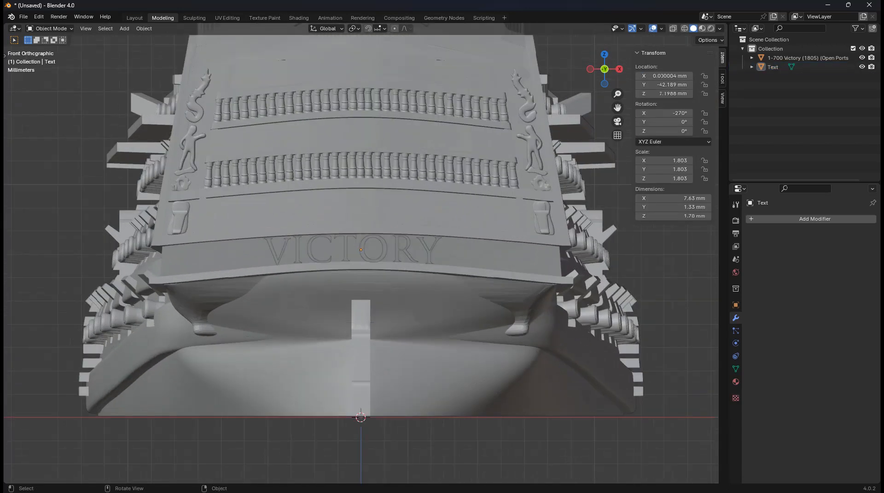
click(483, 211)
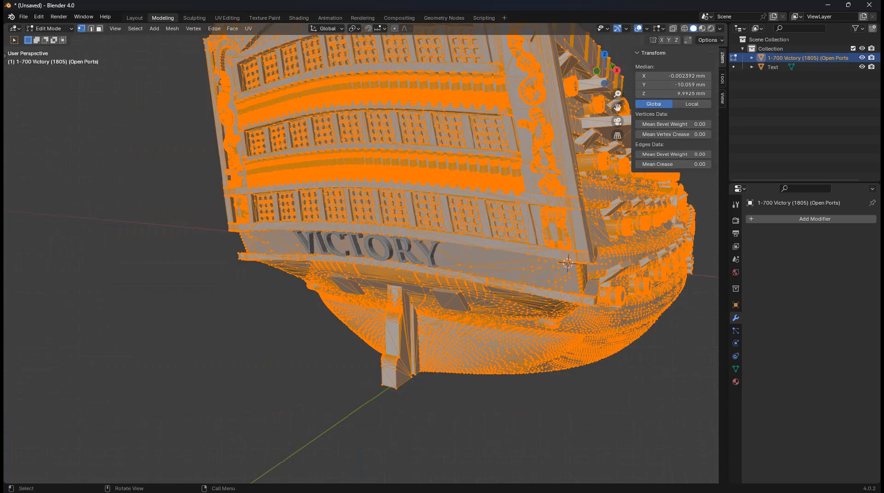
click(673, 76)
text(0)
key(Return)
middle_drag(520, 207, 571, 209)
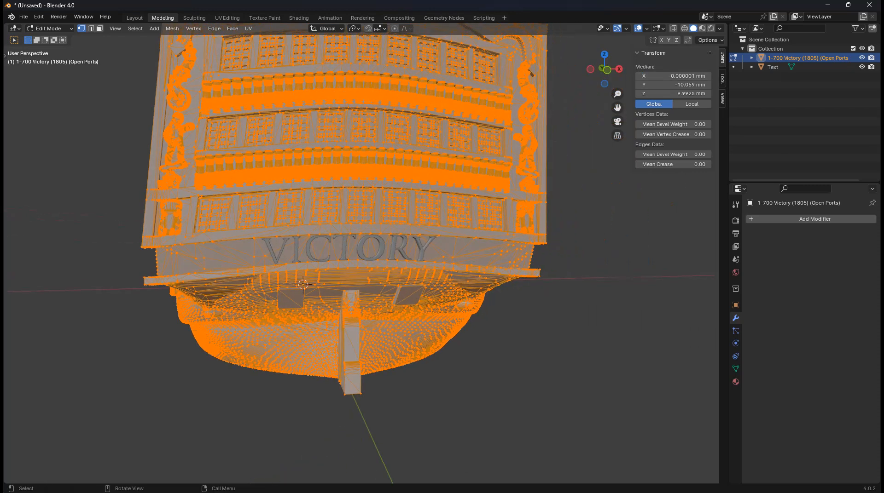
key(Tab)
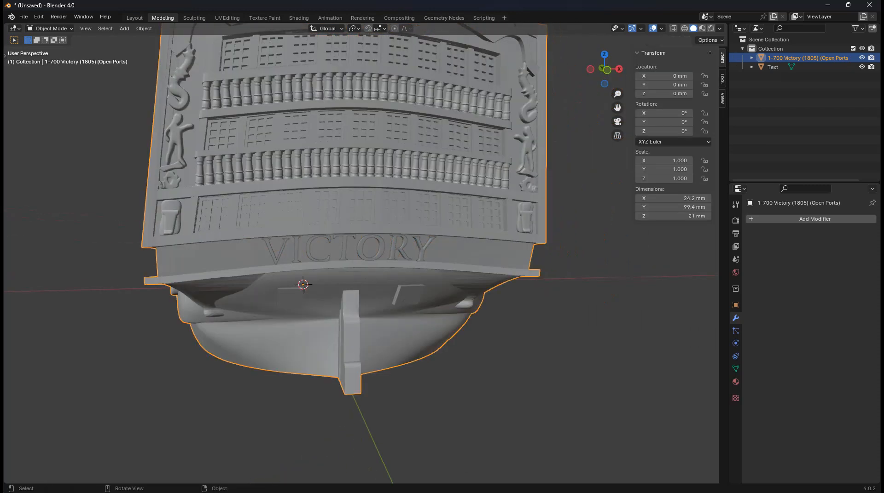
Select the ship hull together with the VICTORY lettering
middle_drag(571, 208, 522, 220)
click(580, 221)
scroll(579, 221, down, 2)
click(523, 219)
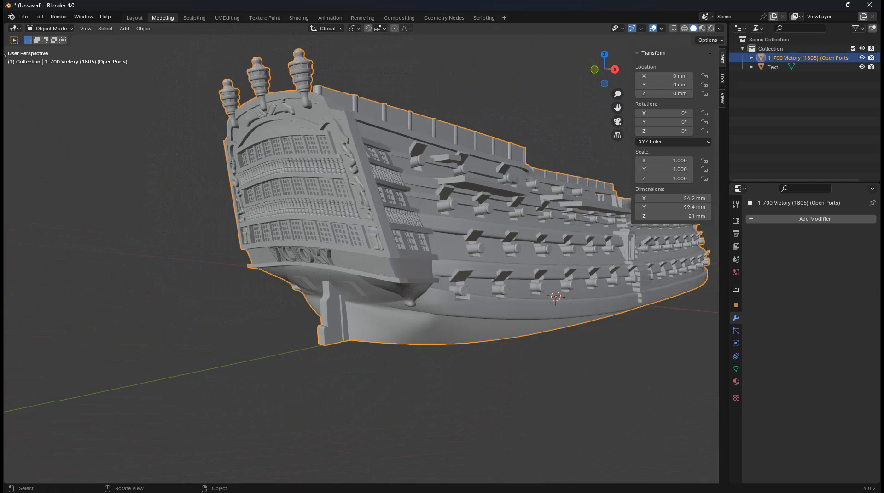
key(a)
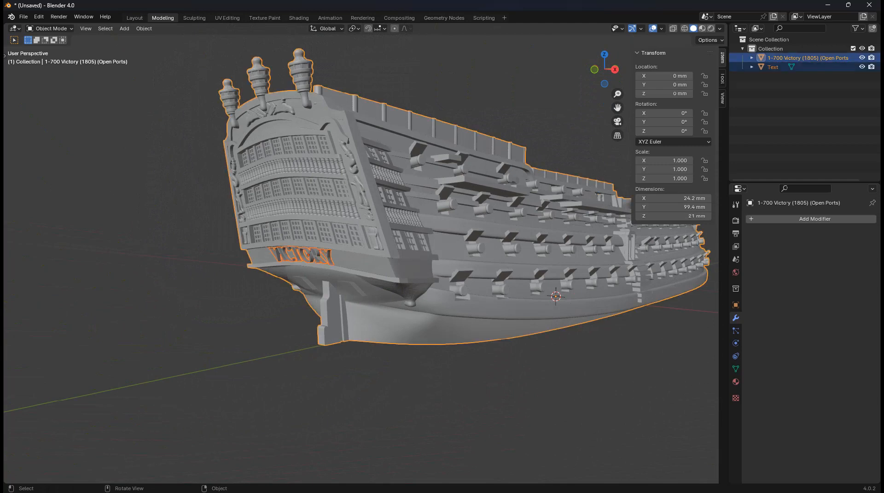
click(23, 16)
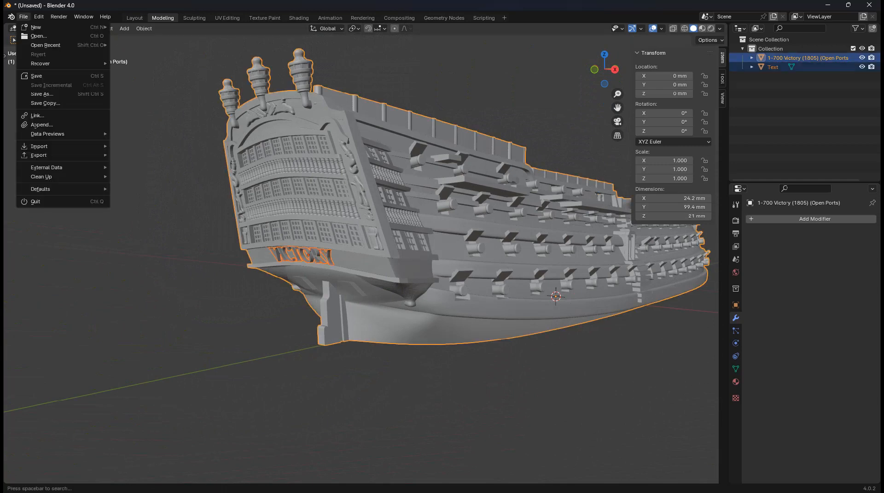
Export the selection as STL named 'Victory with Text' on the Desktop, then deselect everything
mouse_move(46, 155)
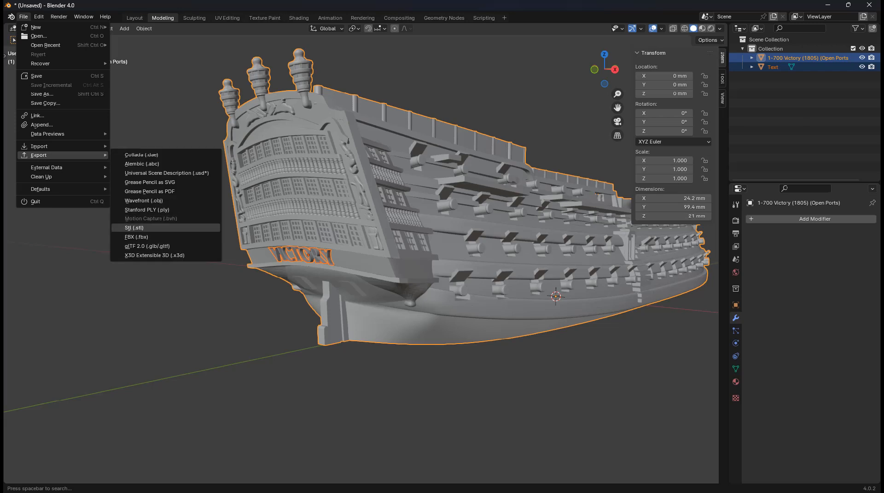
click(134, 228)
click(231, 238)
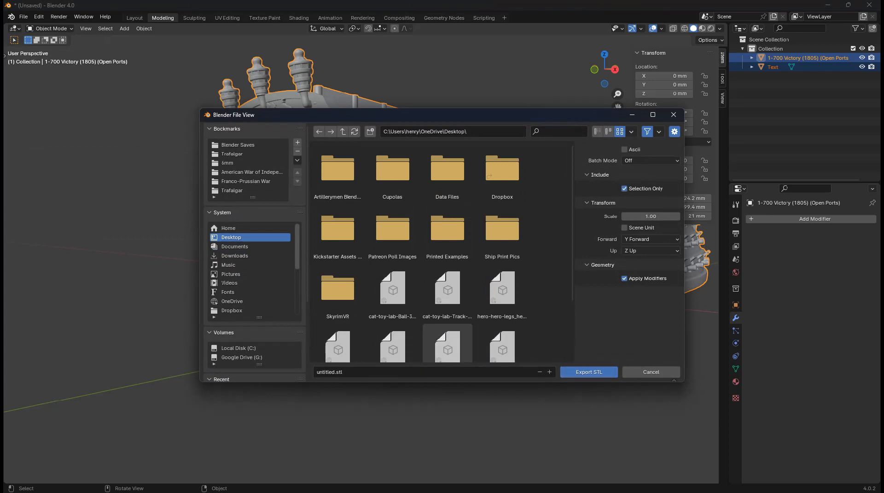
click(441, 372)
text(Victory with Text)
key(Return)
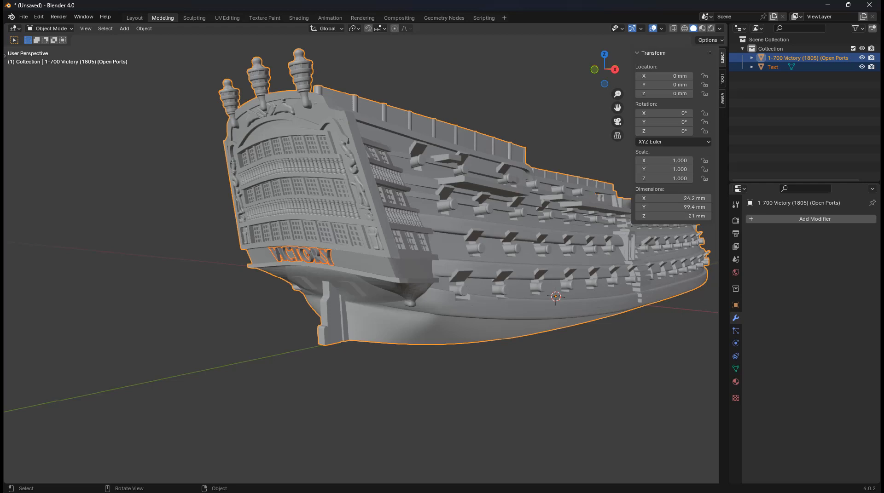
key(alt+a)
middle_drag(359, 276, 398, 285)
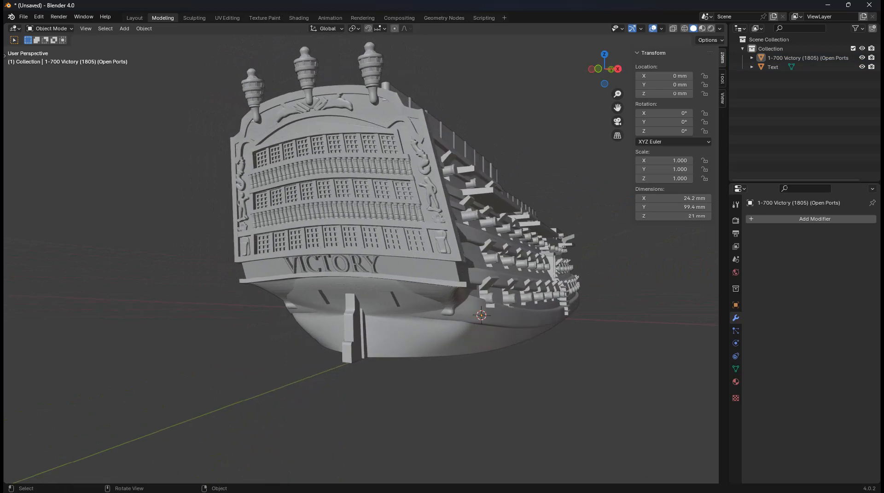
Hide the VICTORY lettering and add a new text object to the collection
key(KP_1)
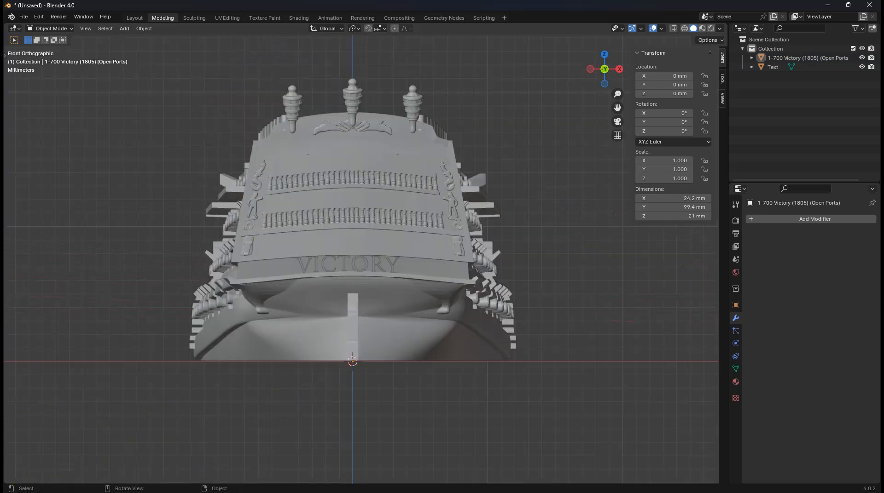
click(350, 265)
key(h)
click(778, 49)
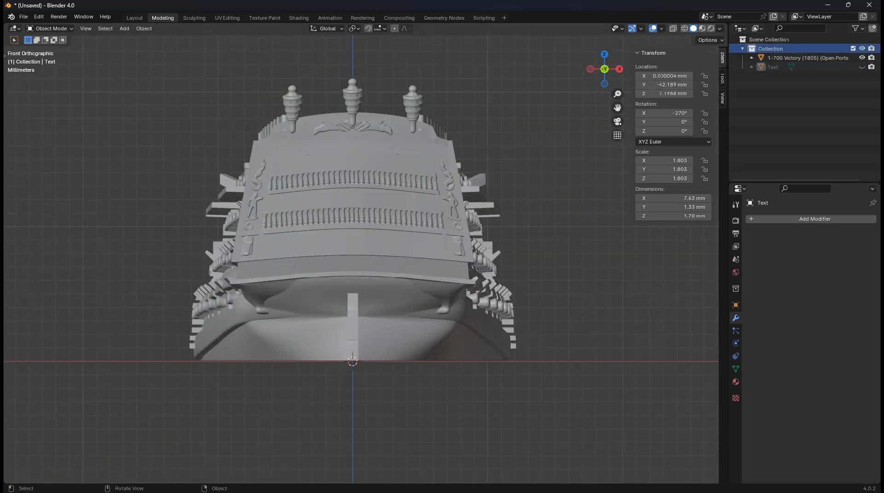
key(shift+a)
click(361, 231)
Move the new text behind the stern, stand it upright, raise it to the stern band and enlarge it
scroll(361, 231, down, 6)
middle_drag(361, 231, 284, 245)
key(g)
key(y)
click(69, 272)
text(rx65)
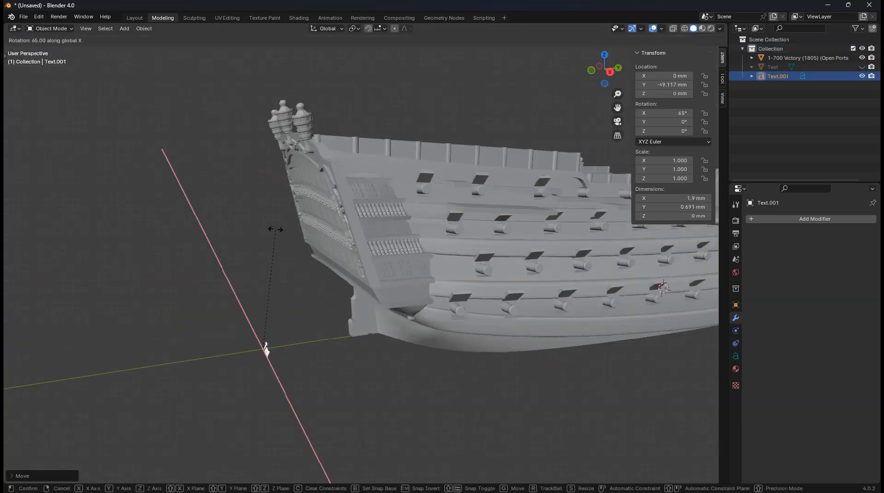
click(219, 228)
key(KP_1)
key(g)
key(z)
click(460, 244)
key(s)
click(610, 205)
Clear the default wording, type 'Cheeseca', then delete it to start over
key(Tab)
key(BackSpace)
key(BackSpace)
key(BackSpace)
key(BackSpace)
text(Cheeseca)
key(ctrl+a)
key(BackSpace)
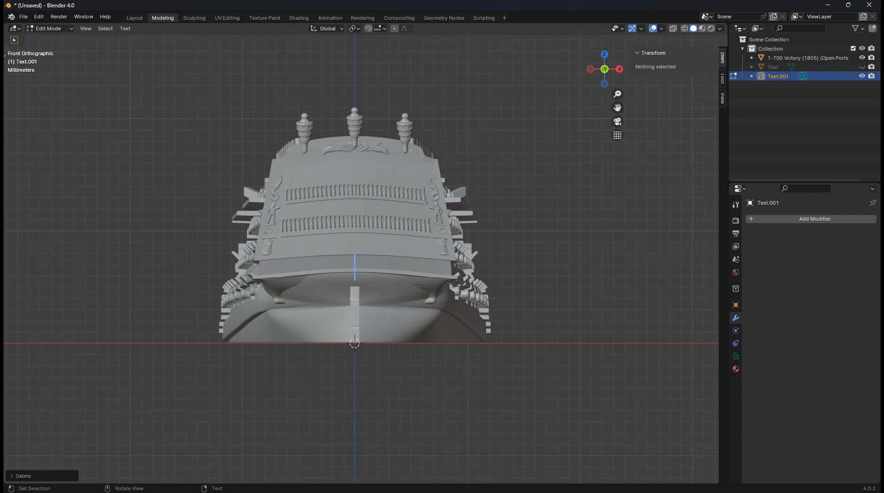
Type CHEESECAKE, make it bold, and load the Trajanus Roman font for the bold style
text(CHEESECAKE)
key(ctrl+a)
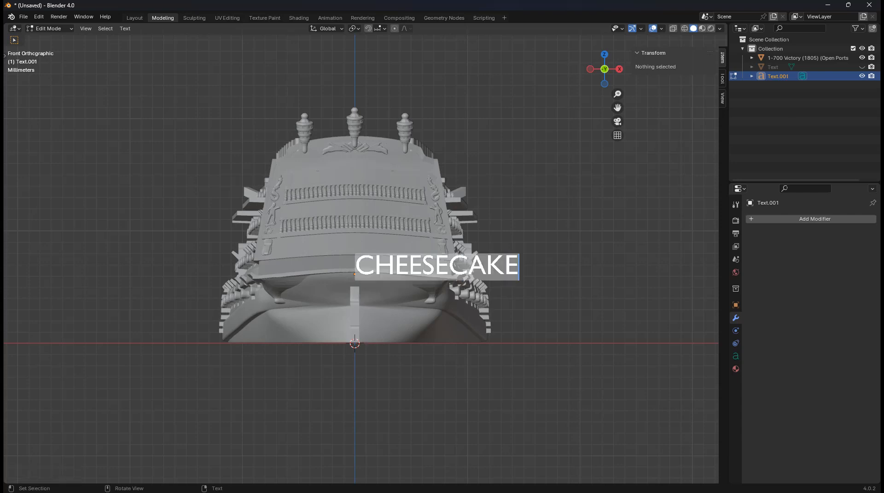
key(ctrl+b)
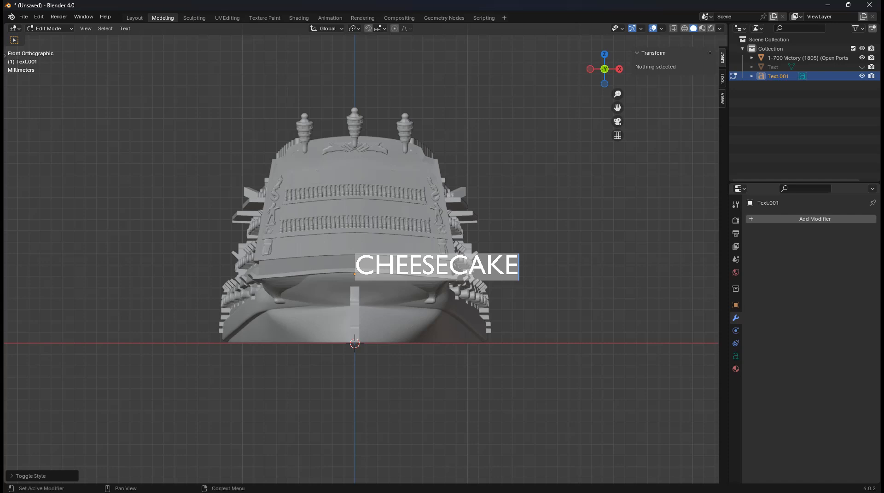
click(735, 357)
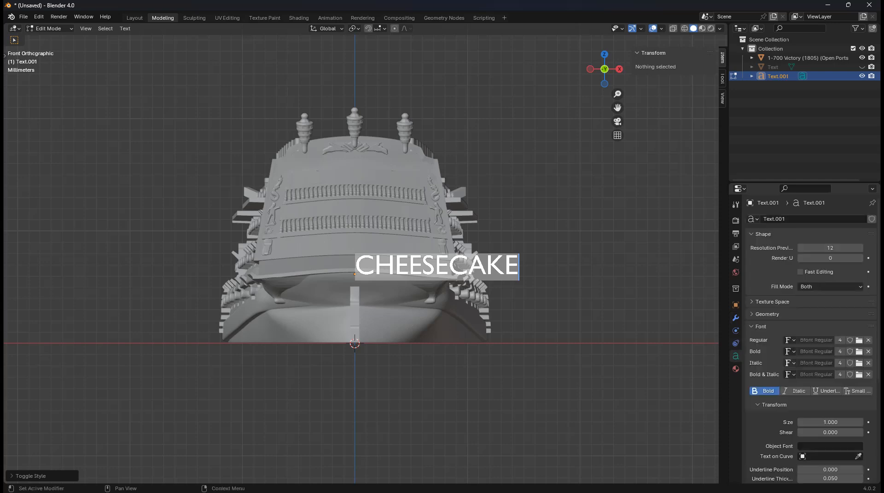
click(859, 351)
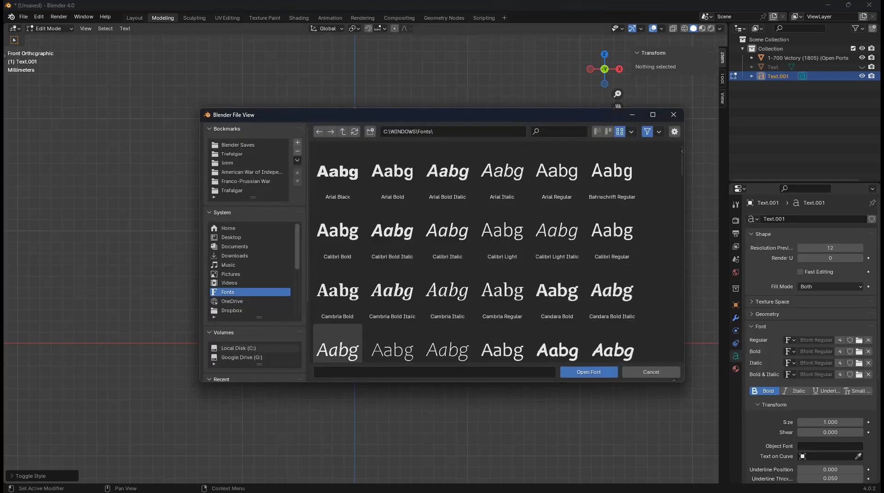
scroll(254, 230, down, 2)
click(246, 350)
double_click(337, 172)
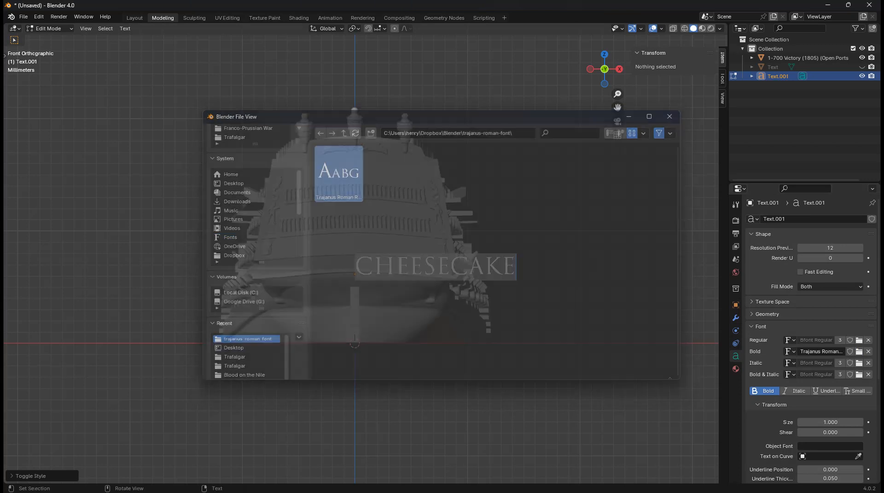
Back in Object Mode, shift the CHEESECAKE text along the X axis
key(Tab)
key(g)
key(x)
click(362, 279)
click(144, 28)
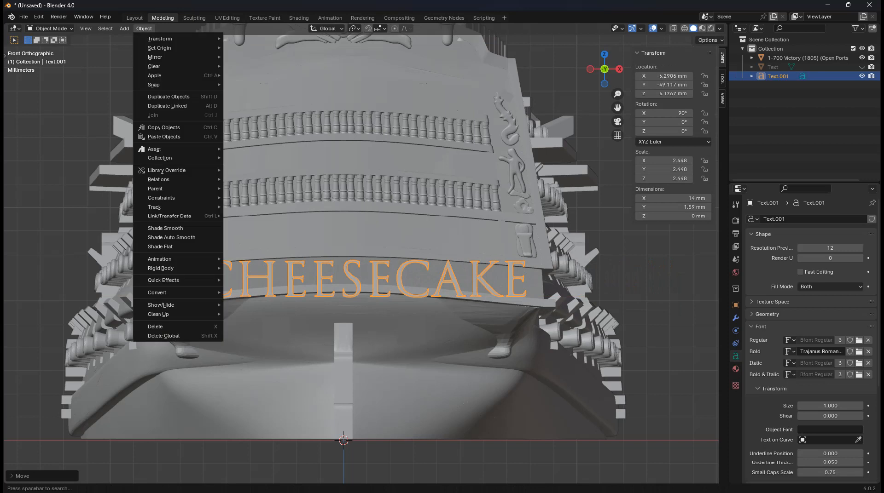
Set the text's origin to its geometry and centre it at X location 0
mouse_move(159, 48)
click(272, 78)
double_click(665, 76)
text(0)
key(Return)
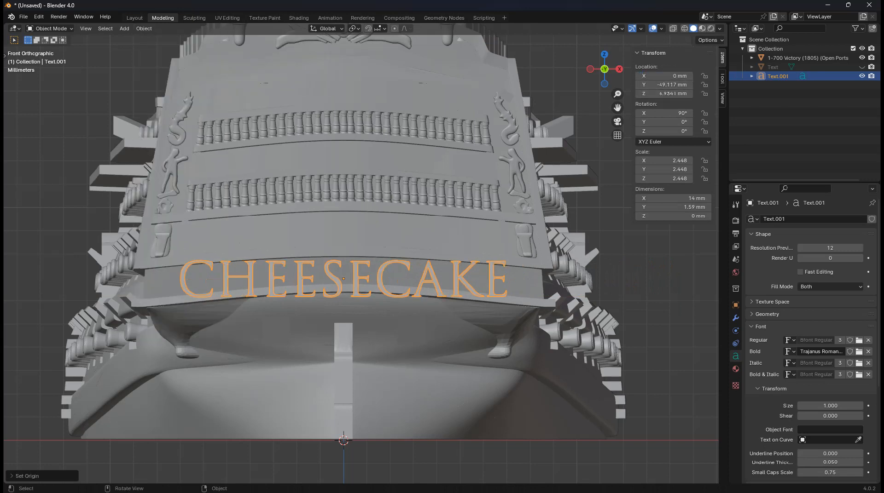
Raise the CHEESECAKE text along Z and scale it down to fit the stern band
key(g)
key(z)
click(569, 281)
key(s)
click(547, 280)
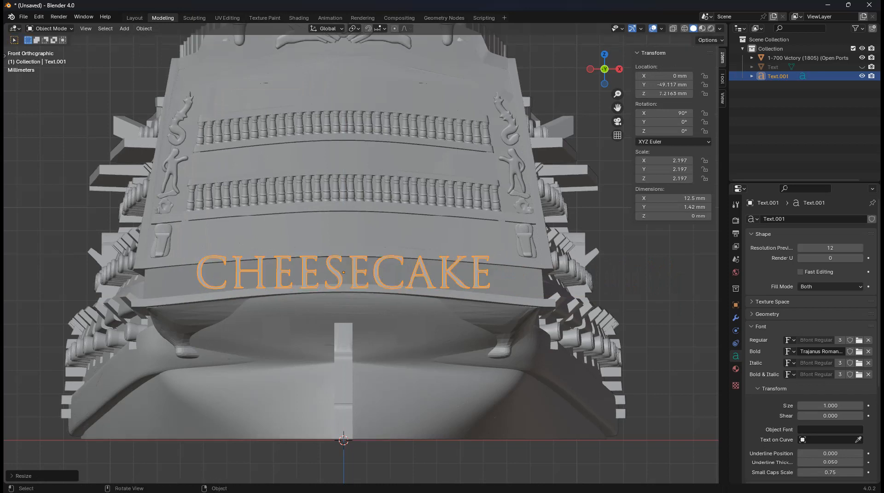
Convert the CHEESECAKE text object into a mesh
click(144, 28)
mouse_move(157, 292)
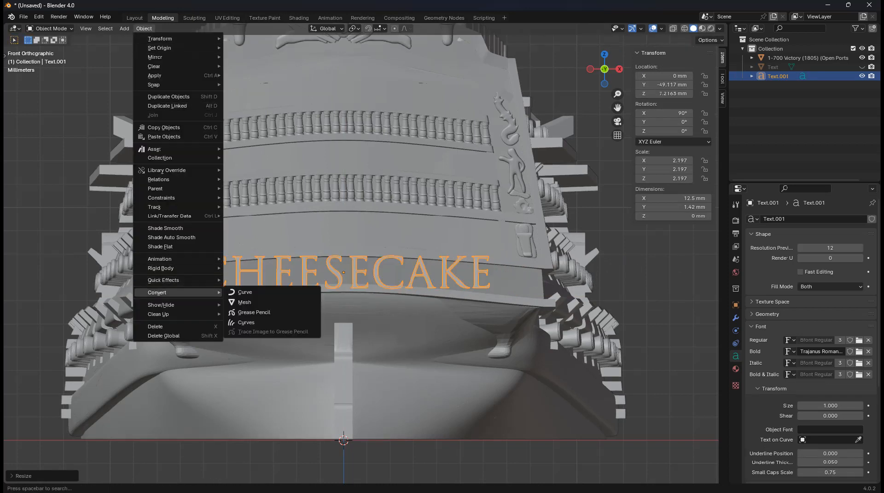
click(245, 303)
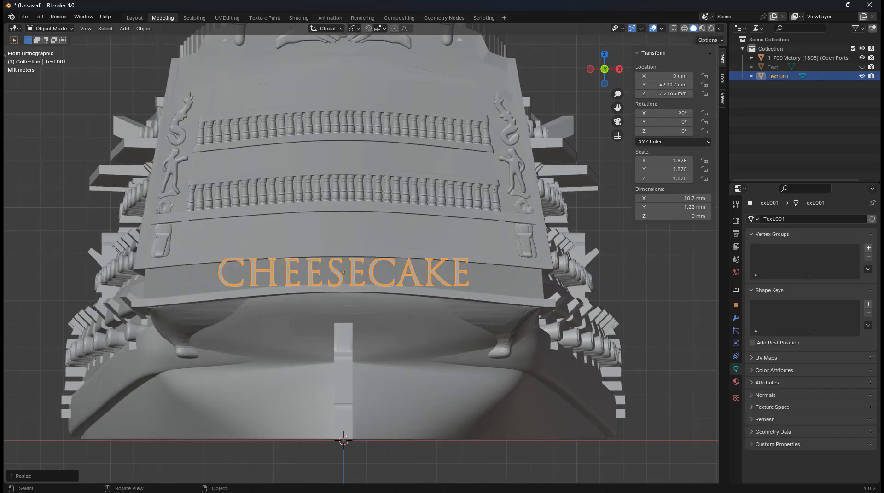
Fine-tune the mesh lettering's height and scale it to 1.755
scroll(355, 245, up, 2)
key(s)
key(z)
click(524, 271)
key(s)
click(513, 271)
key(g)
key(z)
click(512, 270)
key(s)
click(512, 270)
key(Tab)
Lower the C and H of CHEESE along Z to follow the band's curve
shift+middle_drag(512, 270, 525, 271)
click(243, 228)
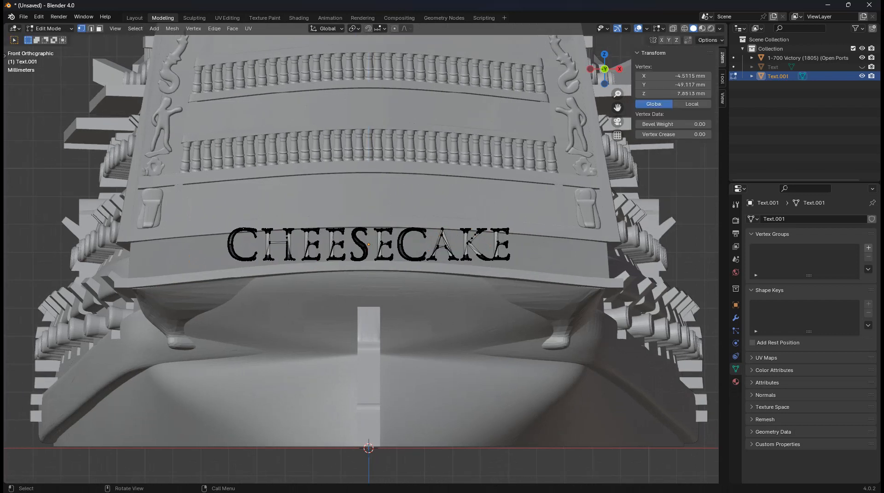
key(ctrl+l)
key(g)
key(z)
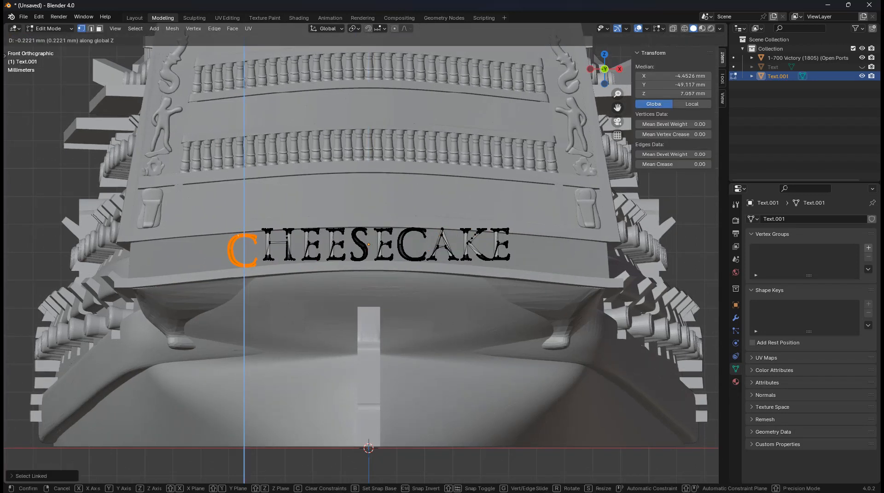
click(241, 234)
scroll(238, 235, up, 2)
click(254, 224)
key(ctrl+l)
key(g)
key(z)
click(254, 230)
key(g)
key(z)
click(255, 230)
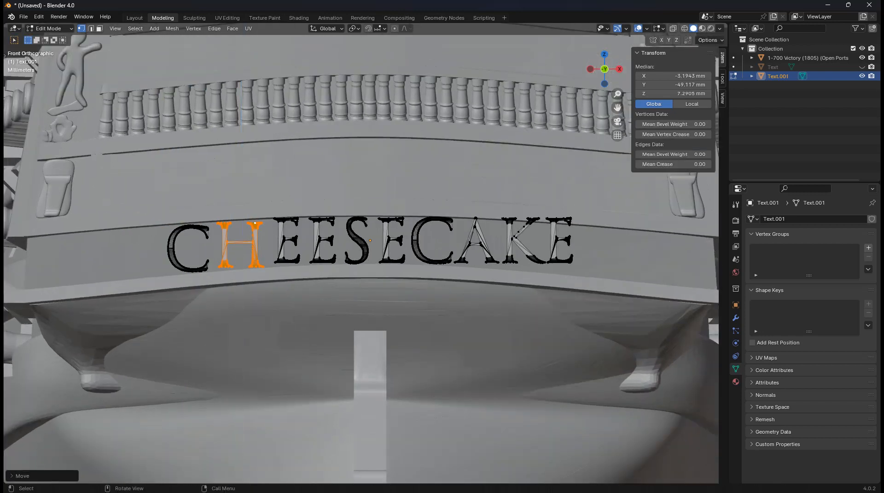
Lower the first and second E of CHEESE individually along Z
click(293, 219)
key(ctrl+l)
key(h)
key(alt+h)
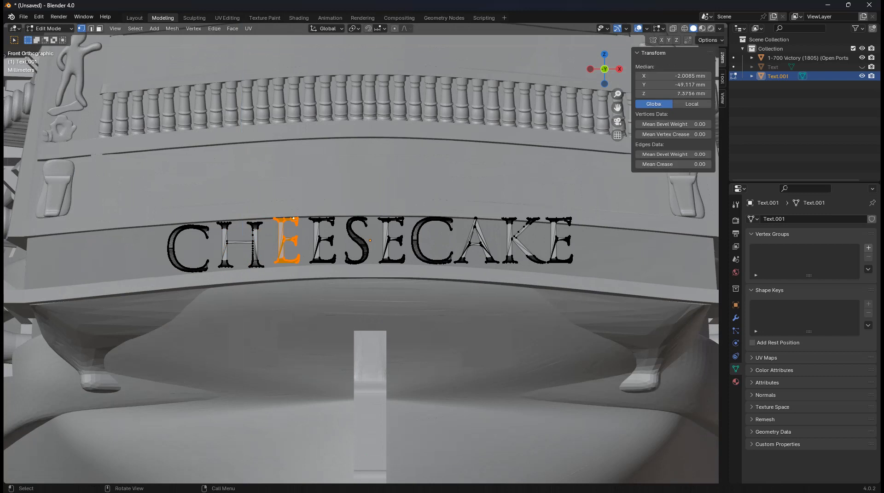
key(g)
key(z)
click(293, 220)
click(329, 219)
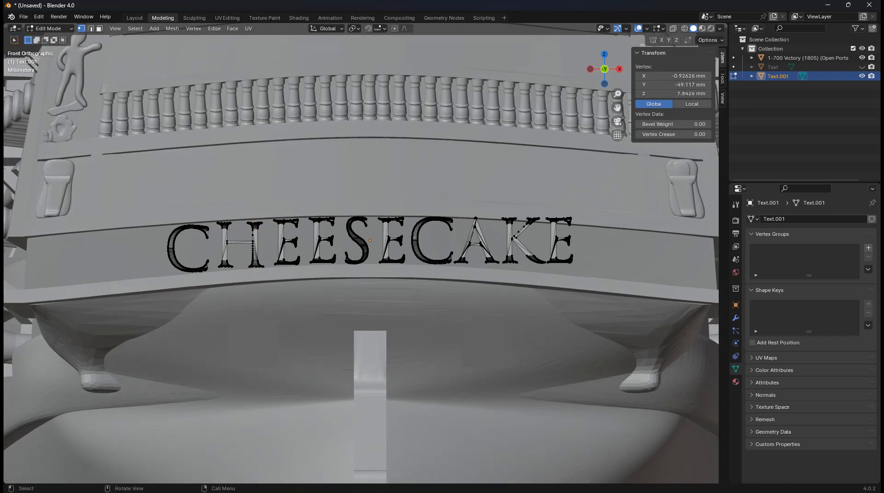
key(ctrl+l)
key(g)
key(z)
click(328, 219)
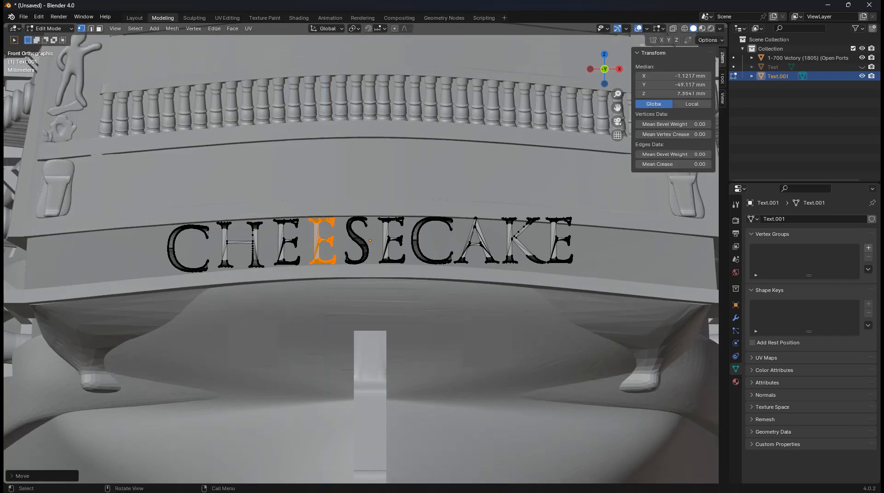
Select all four CAKE letters and lower them slightly together along Z
scroll(361, 259, up, 2)
click(490, 208)
key(l)
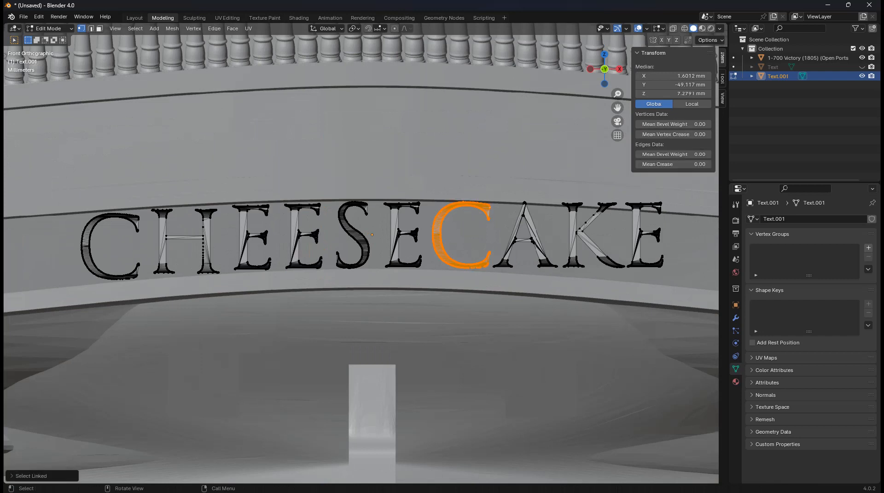
key(l)
key(l)
key(l)
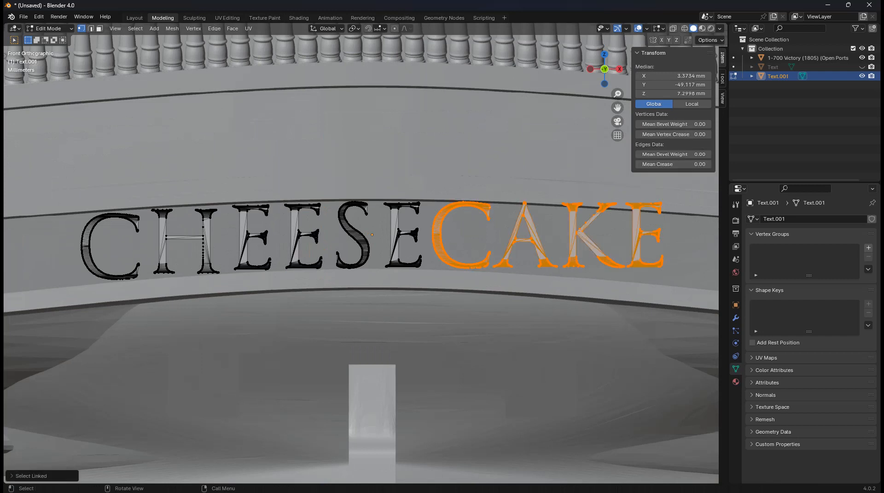
shift+middle_drag(644, 235, 513, 243)
key(g)
key(z)
key(Return)
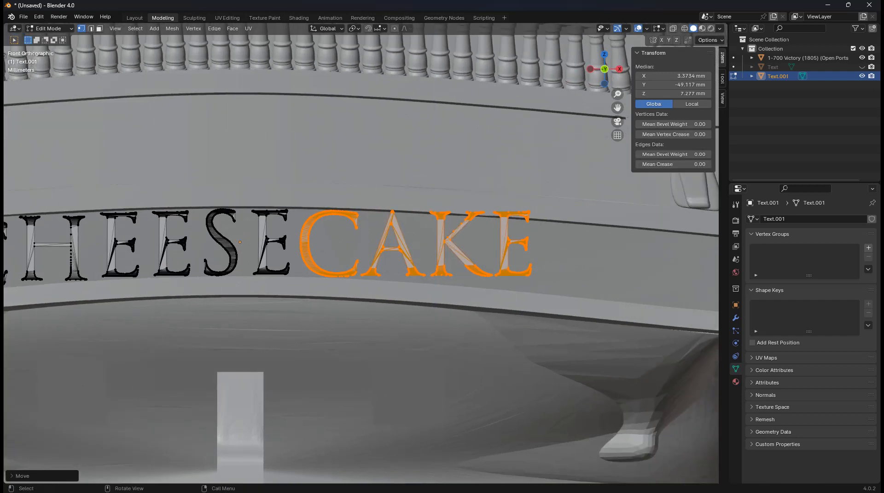
Step KE and then the final E further down so CAKE arches, then return to Object Mode
key(shift+l)
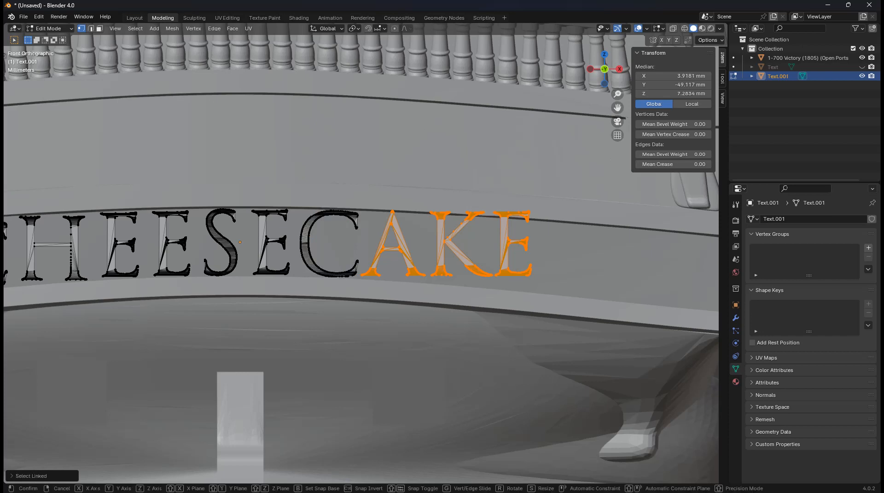
key(g)
key(z)
key(Escape)
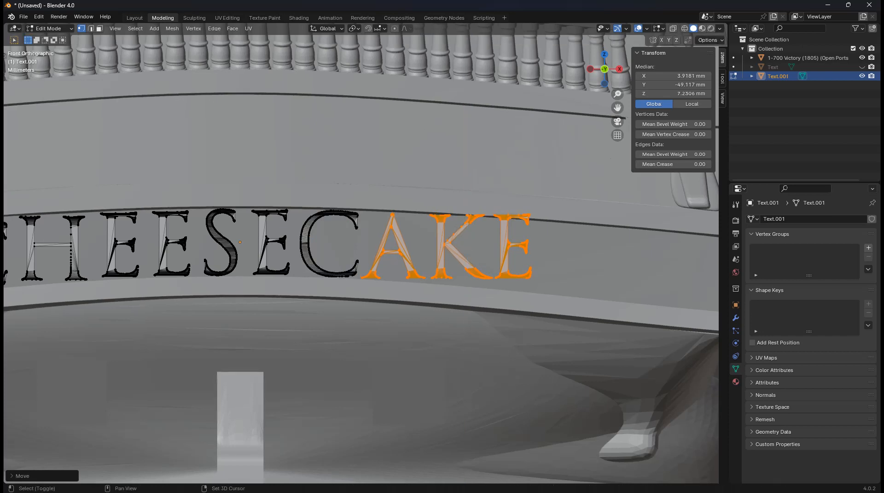
key(shift+l)
key(g)
key(z)
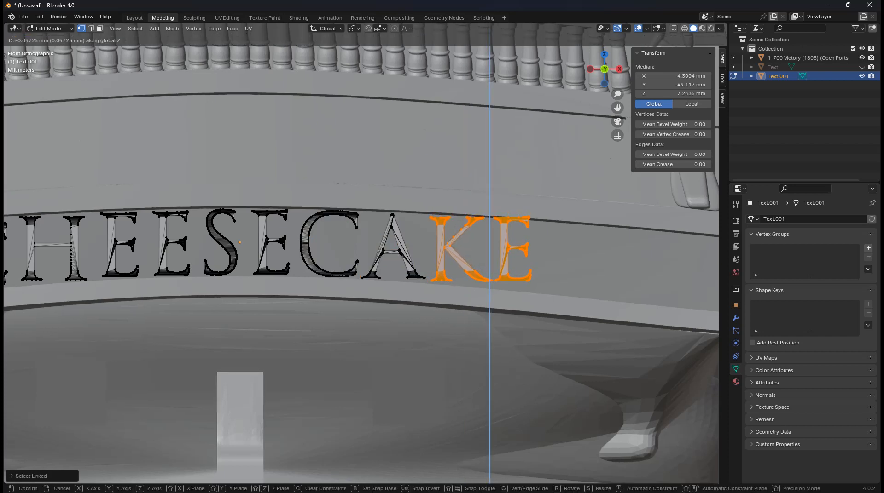
key(Return)
key(shift+l)
key(g)
key(z)
key(Return)
key(shift+l)
middle_drag(514, 253, 461, 249)
scroll(361, 253, down, 7)
key(Tab)
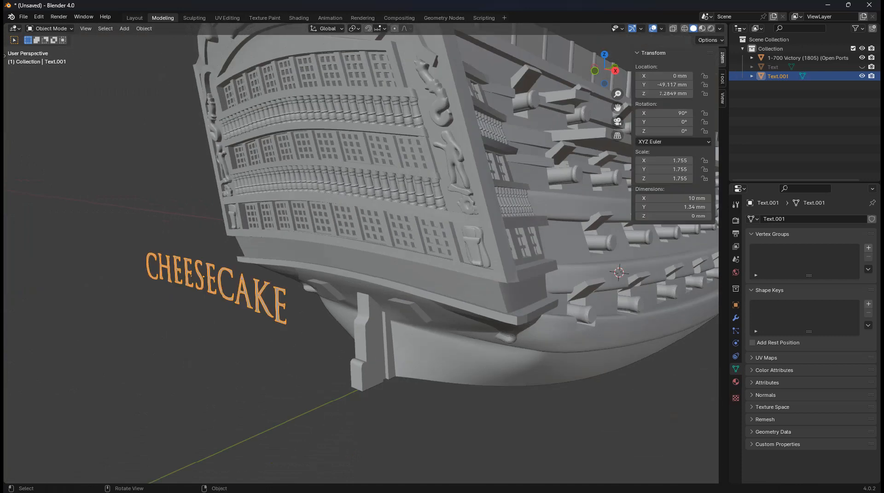
Add a Shrinkwrap modifier in Project mode targeting the ship
click(735, 318)
click(789, 217)
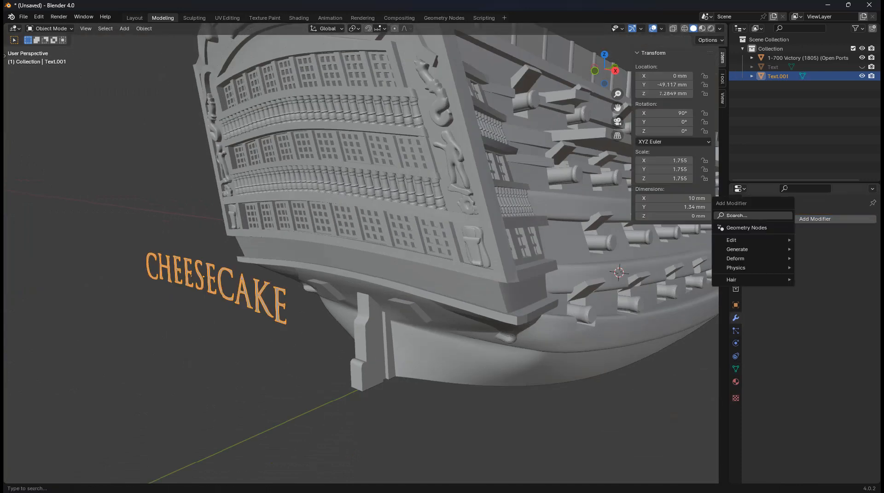
text(sh)
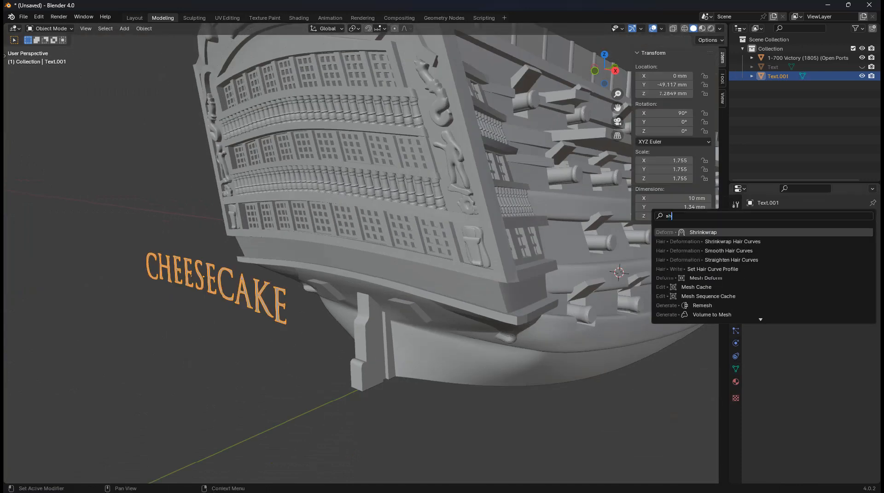
key(Return)
click(829, 248)
click(824, 268)
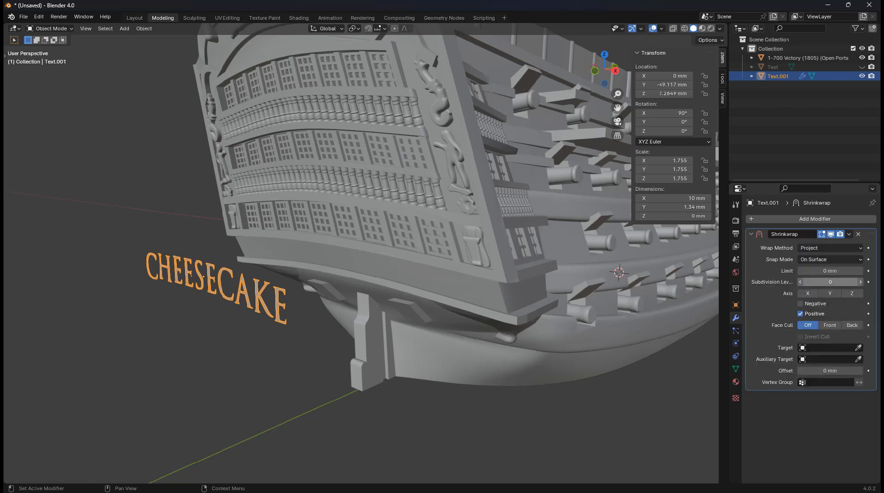
click(858, 348)
click(451, 274)
Position the lettering along Y against the stern band and apply the Shrinkwrap
key(g)
key(y)
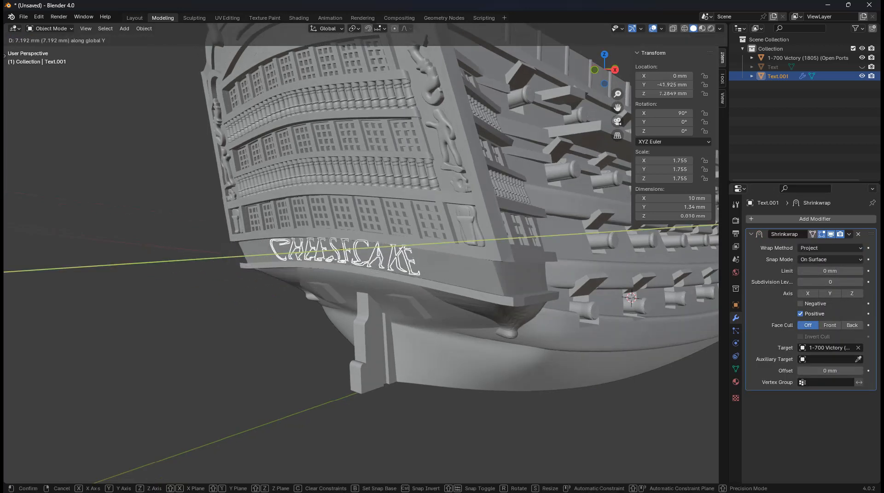
click(543, 267)
mouse_move(543, 267)
middle_down()
mouse_move(594, 267)
mouse_move(555, 274)
middle_up()
scroll(594, 267, up, 2)
key(ctrl+a)
scroll(555, 274, up, 2)
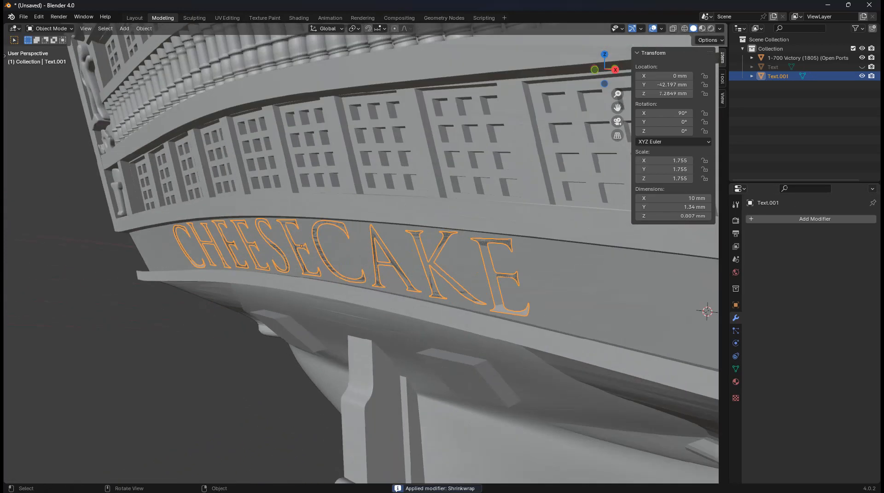
Push the lettering into the hull along Y, then pull it outward to form raised letters
key(Tab)
key(a)
key(g)
key(y)
click(554, 274)
key(g)
key(y)
click(554, 274)
middle_drag(555, 273, 543, 260)
key(g)
key(y)
click(506, 274)
scroll(523, 254, up, 3)
key(Tab)
Check the letters side-on and shift the lettering geometry along Y to its final position
scroll(470, 260, down, 4)
middle_drag(469, 260, 422, 253)
scroll(541, 253, up, 4)
scroll(495, 254, down, 7)
key(Tab)
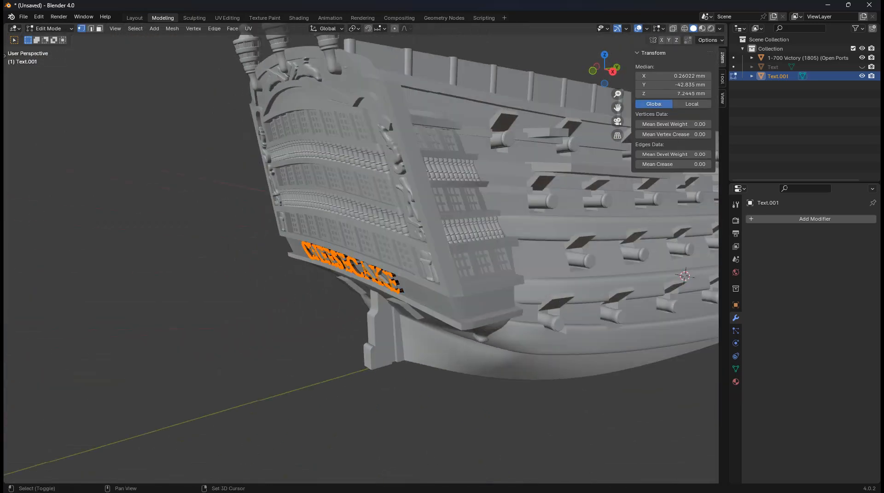
key(g)
key(y)
click(422, 253)
key(Tab)
Deselect the lettering and select the ship hull
key(alt+a)
middle_drag(423, 253, 492, 253)
scroll(481, 253, down, 4)
click(428, 239)
key(alt+a)
middle_drag(428, 240, 377, 249)
click(428, 243)
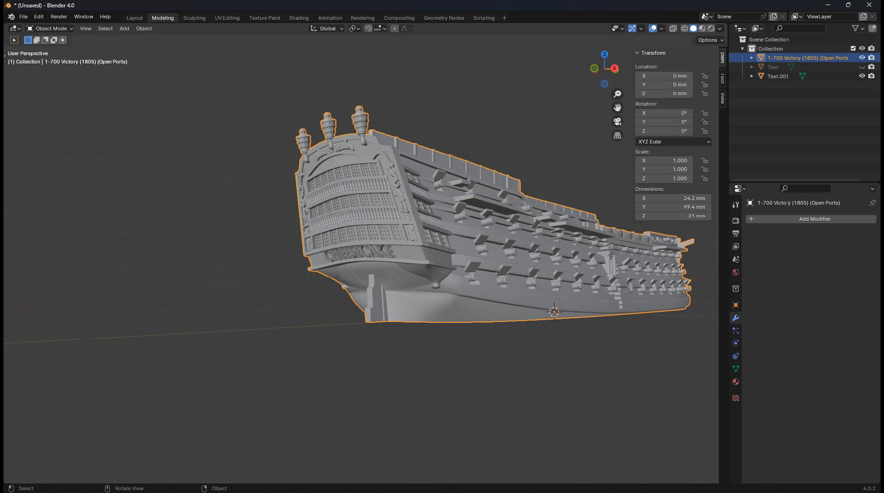
Export the ship and CHEESECAKE lettering as an STL named 'Invincible HMS Cheesecake Supreme Ship…'
key(a)
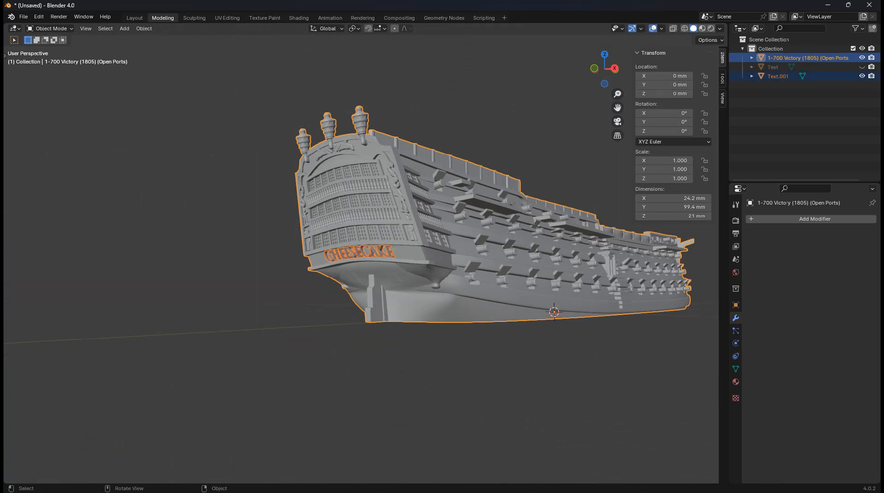
click(23, 17)
mouse_move(39, 155)
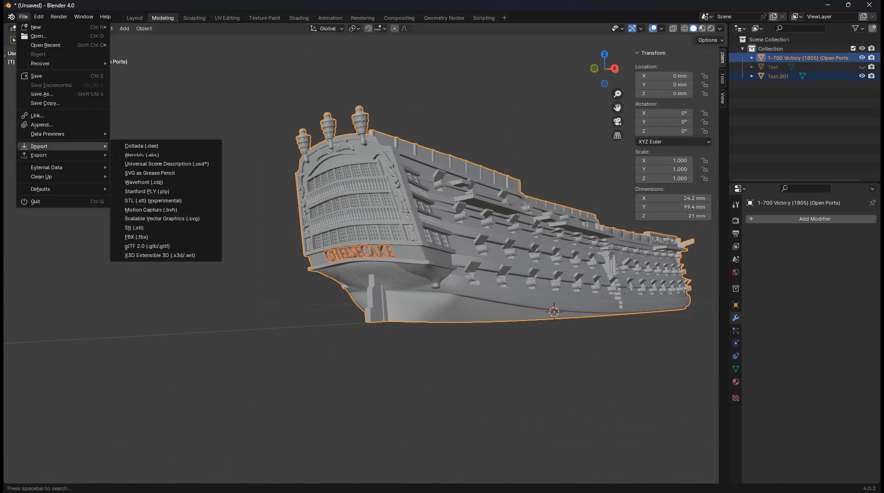
click(135, 228)
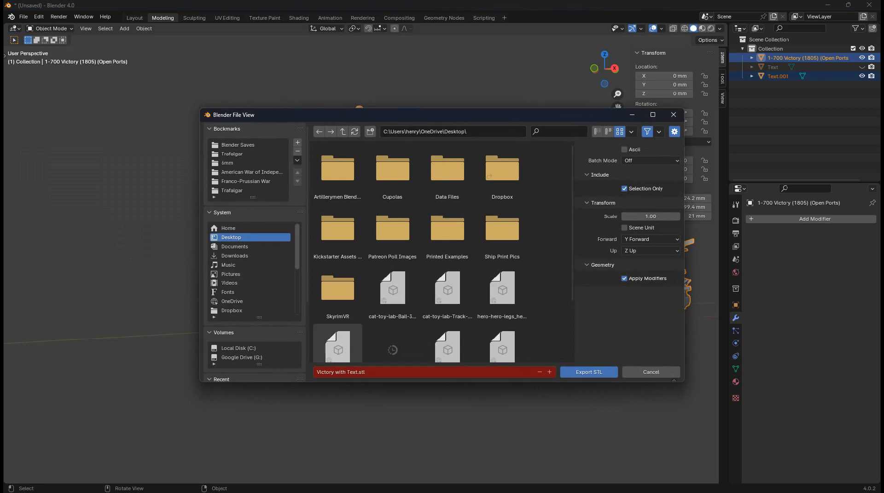
text(Inv)
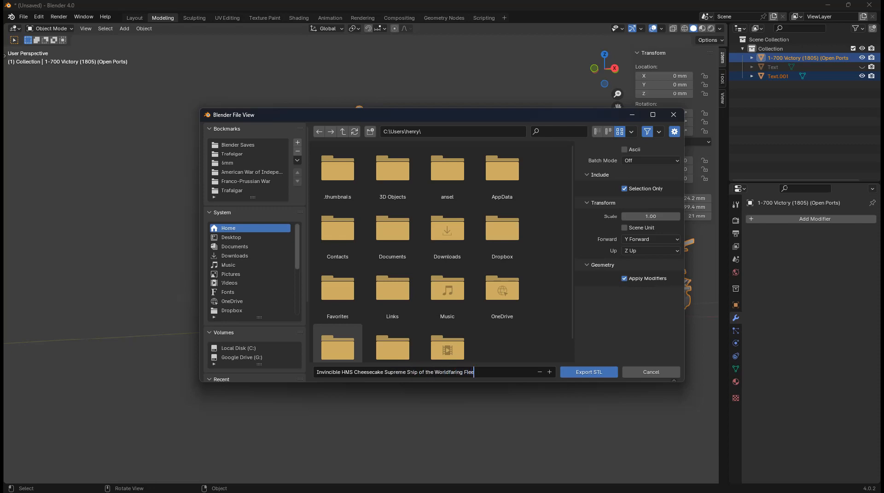
key(Return)
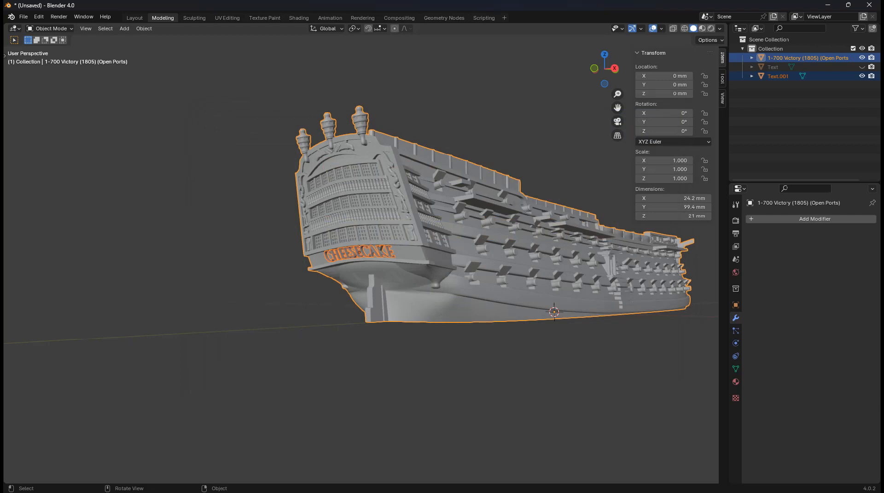
key(alt+a)
middle_drag(362, 258, 376, 263)
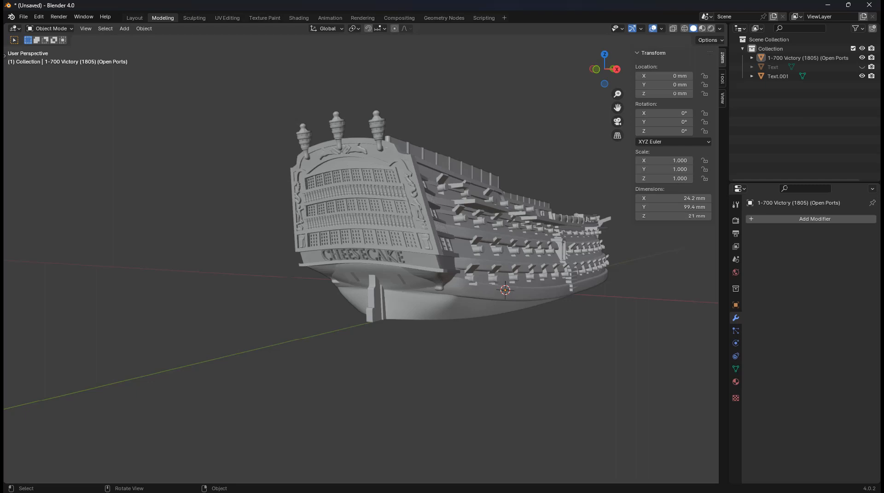
shift+middle_drag(433, 257, 396, 260)
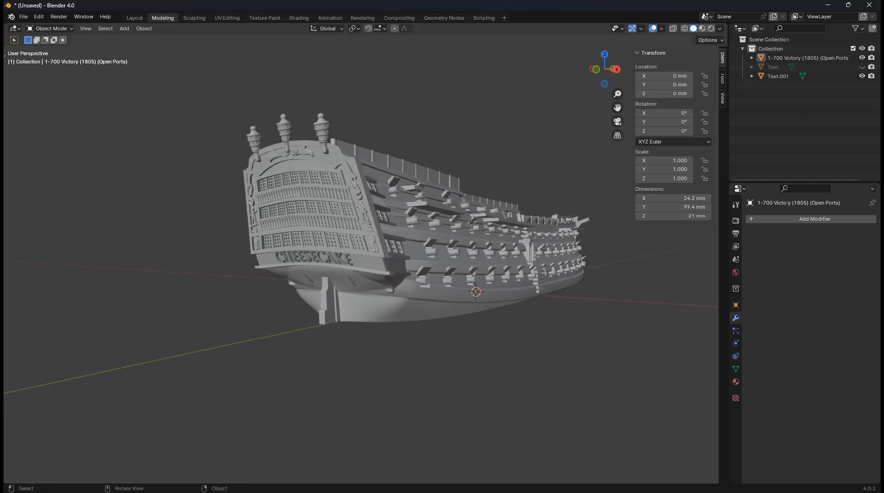
key(KP_1)
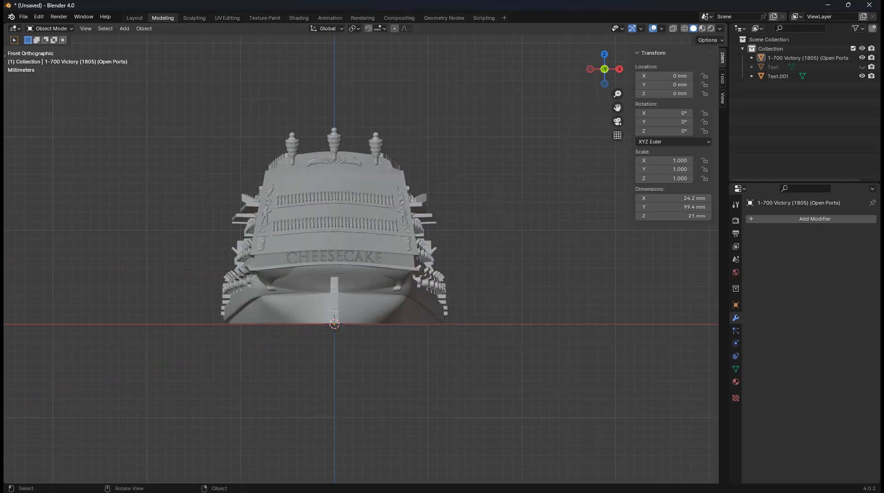
key(KP_3)
shift+middle_drag(479, 266, 248, 255)
key(ctrl+KP_1)
key(ctrl+KP_3)
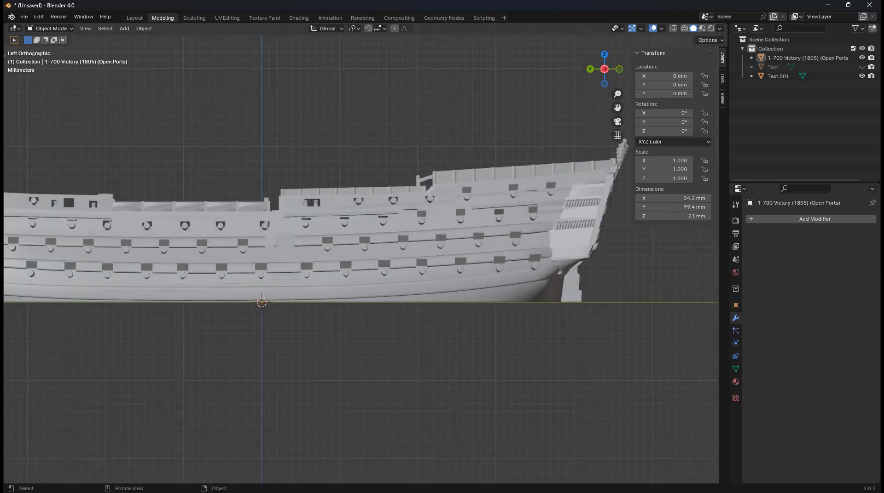
key(KP_7)
key(KP_1)
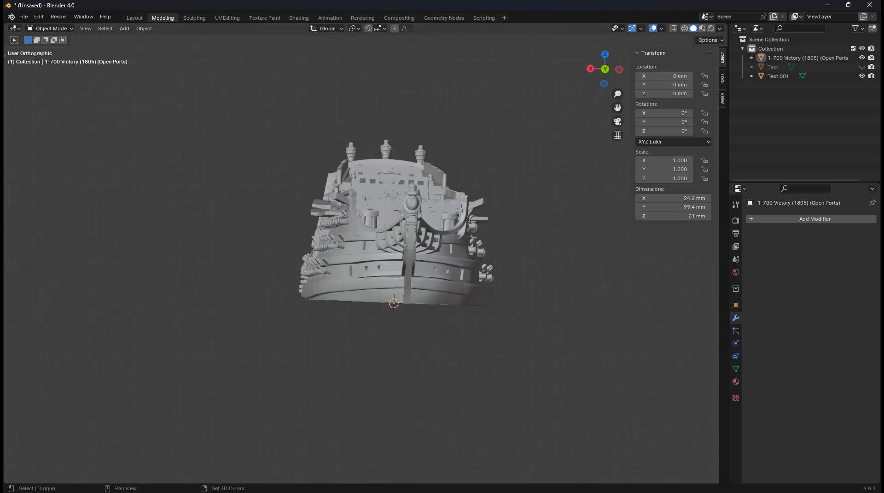
key(ctrl+KP_7)
key(KP_3)
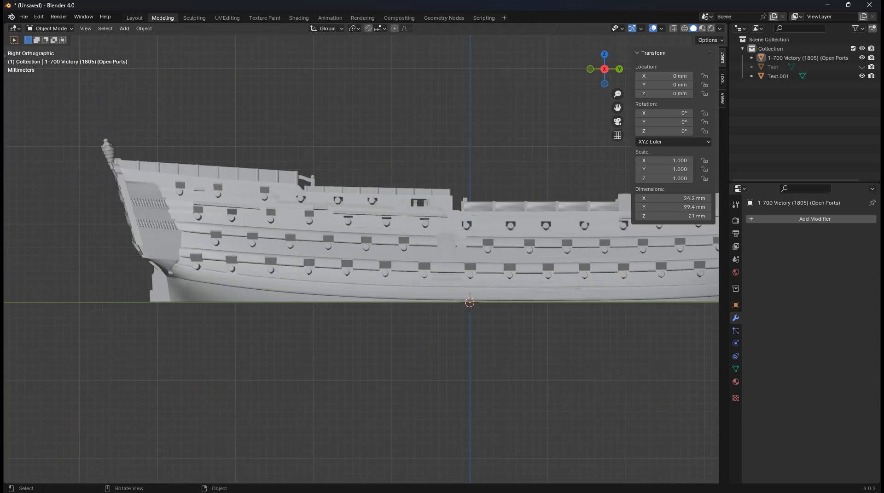
scroll(467, 248, up, 5)
scroll(365, 249, down, 3)
shift+middle_drag(365, 248, 654, 250)
shift+middle_drag(442, 258, 535, 248)
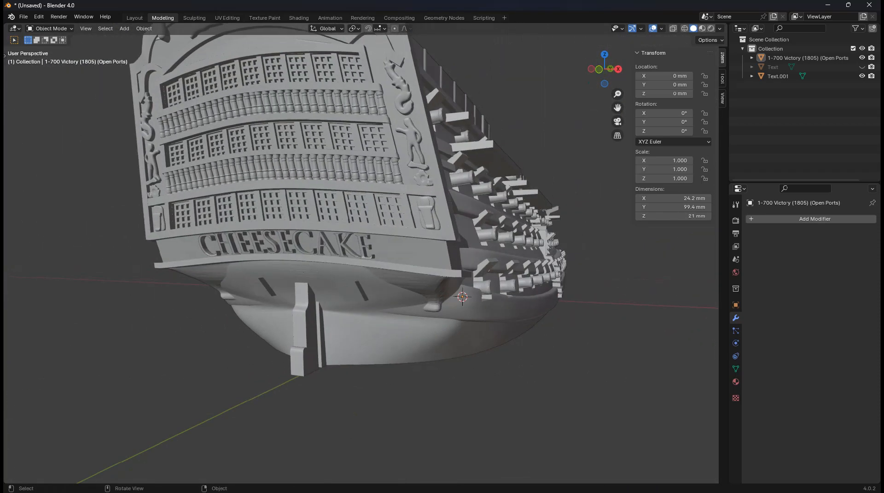